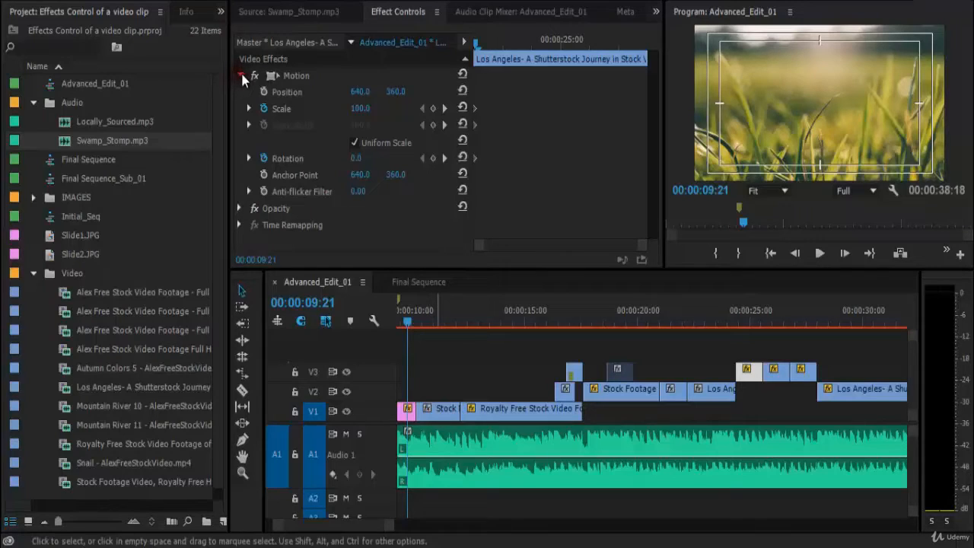
Step: Return the playhead to the start of the sequence and select the first video clip on track V1
{"action": "left_click", "coordinate": [241, 77]}
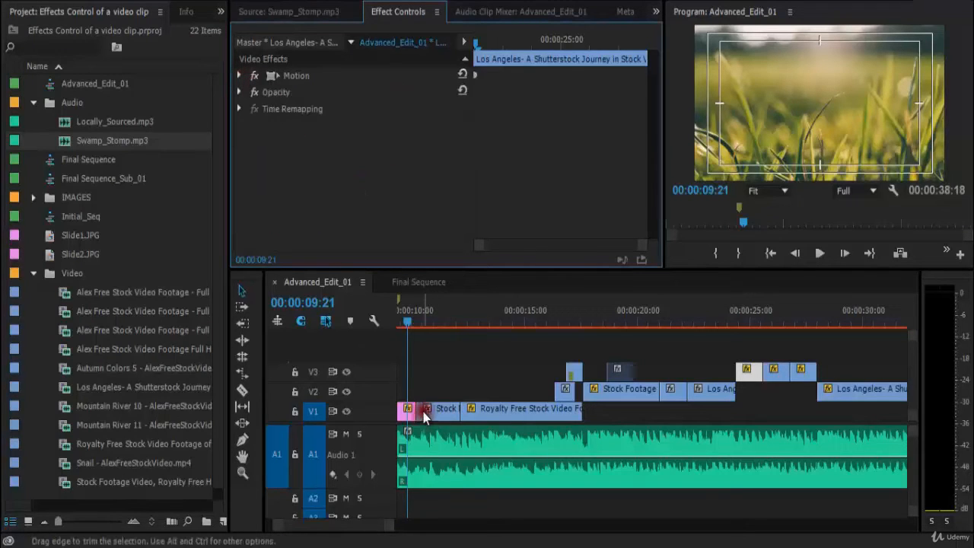
{"action": "left_click", "coordinate": [428, 412]}
{"action": "key", "text": "equal"}
{"action": "key", "text": "equal"}
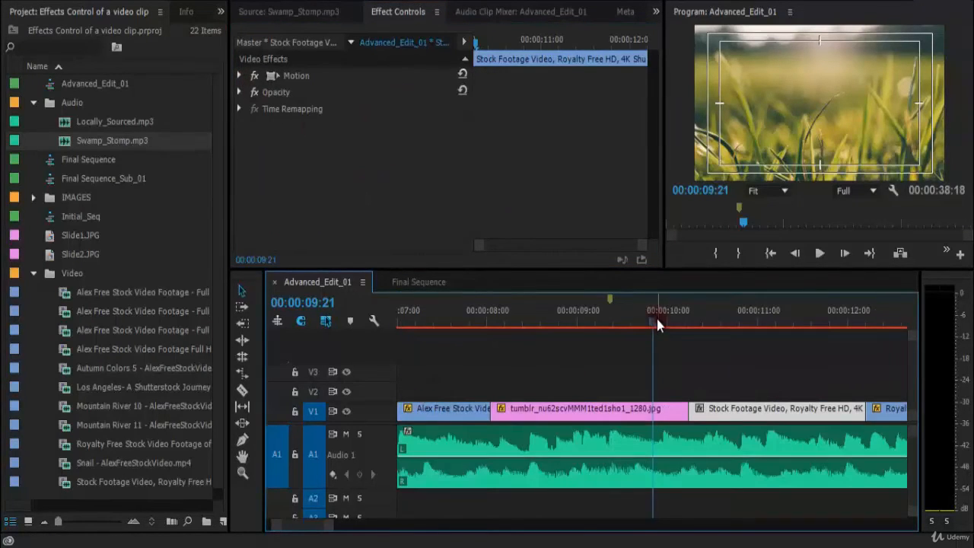
{"action": "left_click_drag", "start_coordinate": [657, 321], "coordinate": [755, 367]}
{"action": "key", "text": "minus"}
{"action": "key", "text": "minus"}
{"action": "key", "text": "Home"}
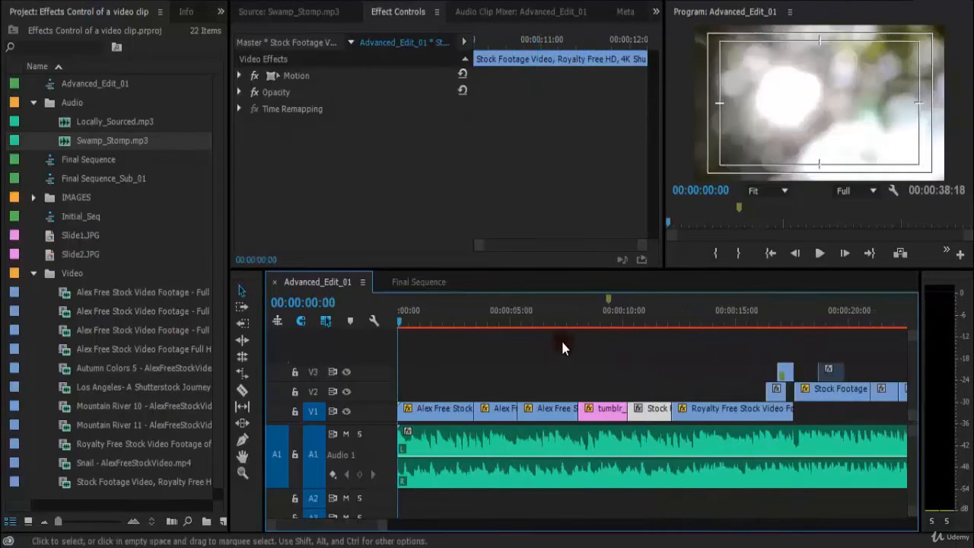
{"action": "key", "text": "equal"}
{"action": "left_click", "coordinate": [443, 407]}
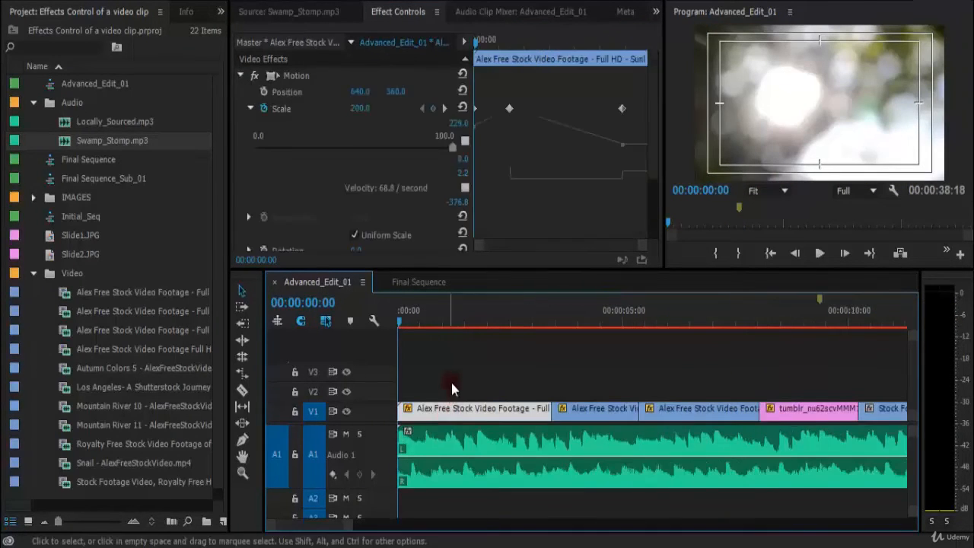
{"action": "left_click", "coordinate": [507, 385]}
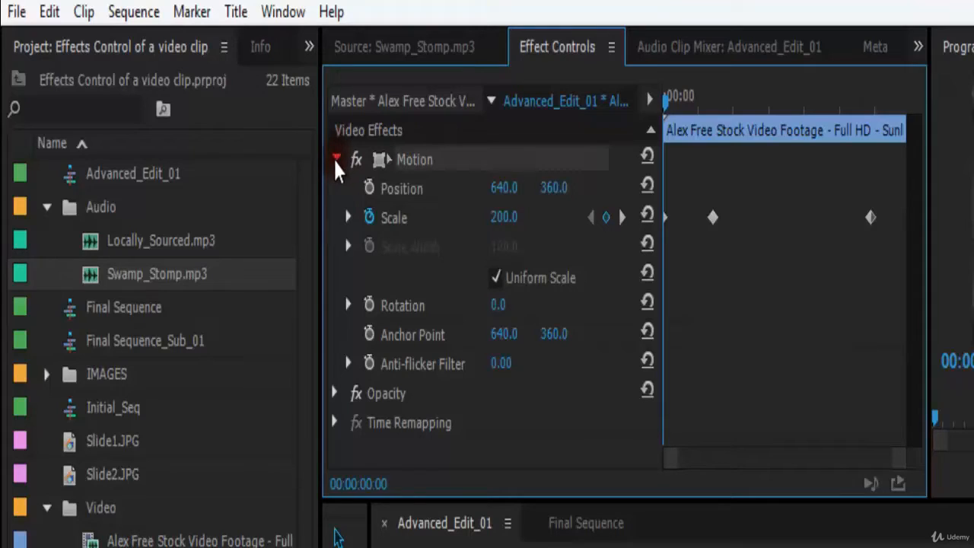
Step: Collapse the clip's Motion settings with Opacity expanded, and preview the clip from its start
{"action": "left_click", "coordinate": [335, 158]}
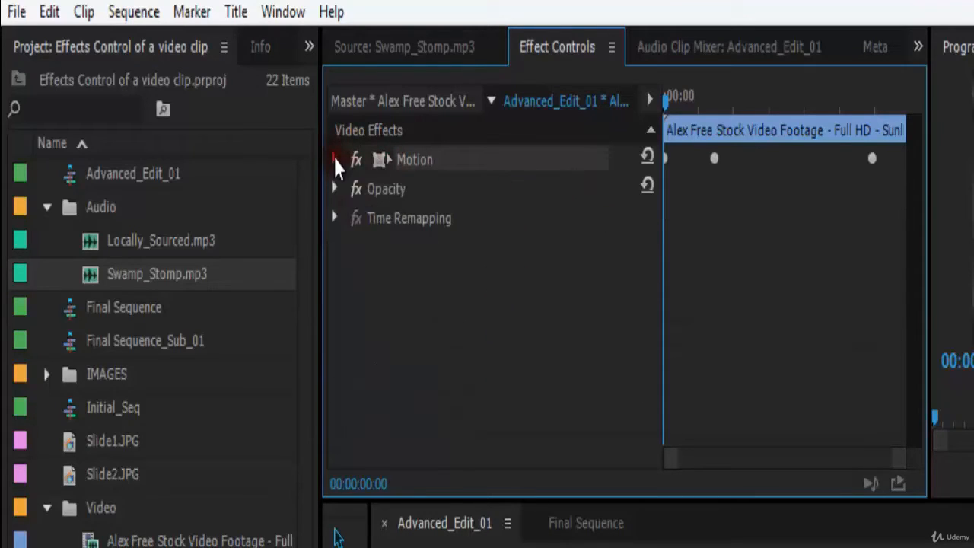
{"action": "left_click", "coordinate": [428, 341]}
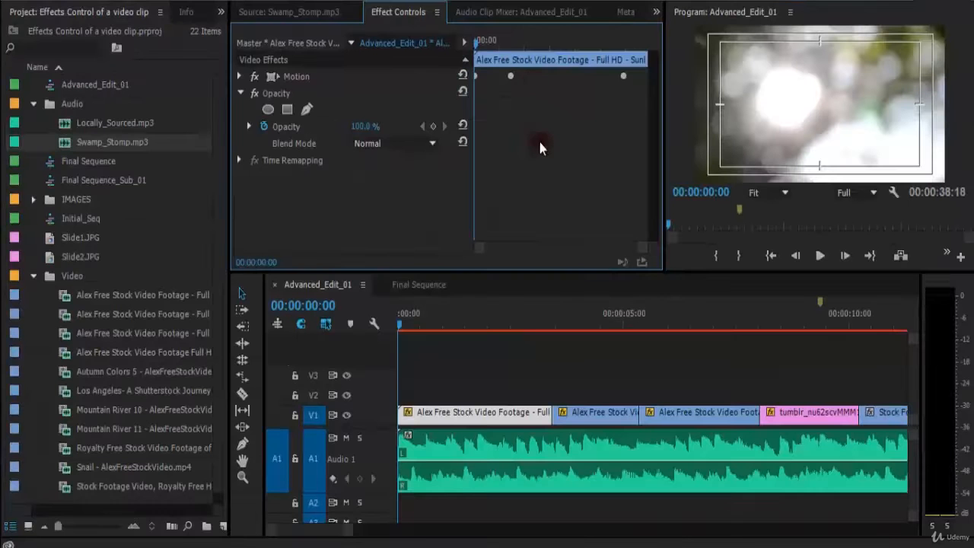
{"action": "left_click_drag", "start_coordinate": [542, 172], "coordinate": [576, 213]}
{"action": "key", "text": "space"}
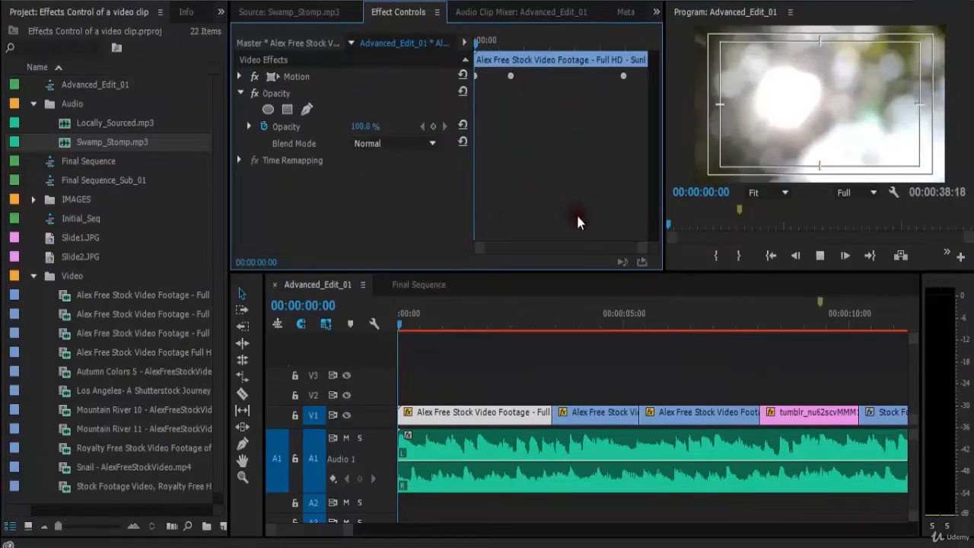
{"action": "key", "text": "space"}
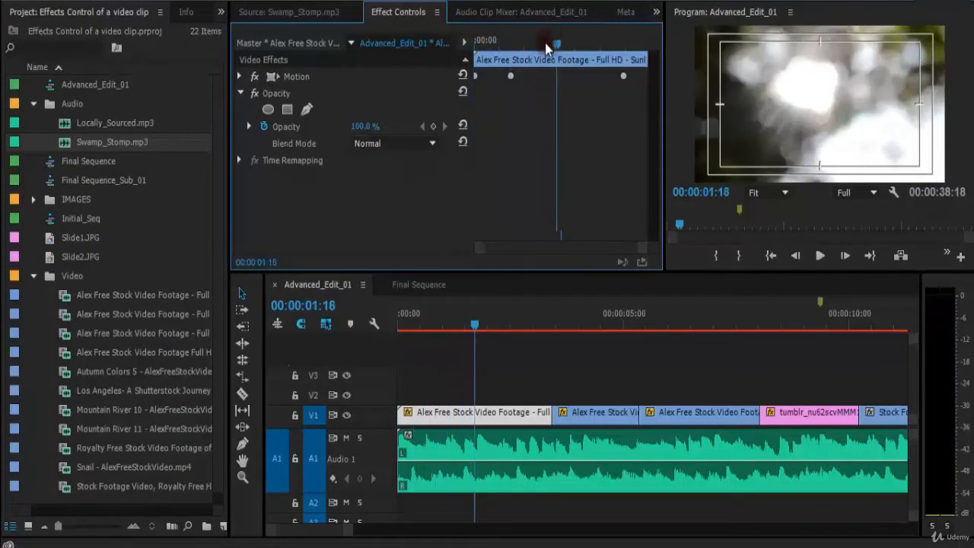
{"action": "left_click_drag", "start_coordinate": [552, 44], "coordinate": [470, 46]}
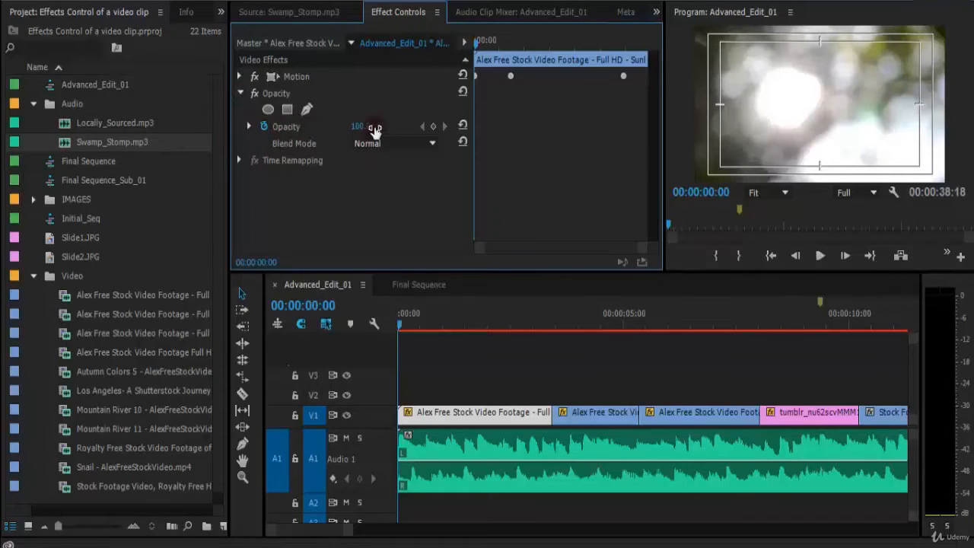
Step: Try an opacity of 0% at the clip's start, and remove the resulting keyframe
{"action": "left_click_drag", "start_coordinate": [368, 130], "coordinate": [288, 152]}
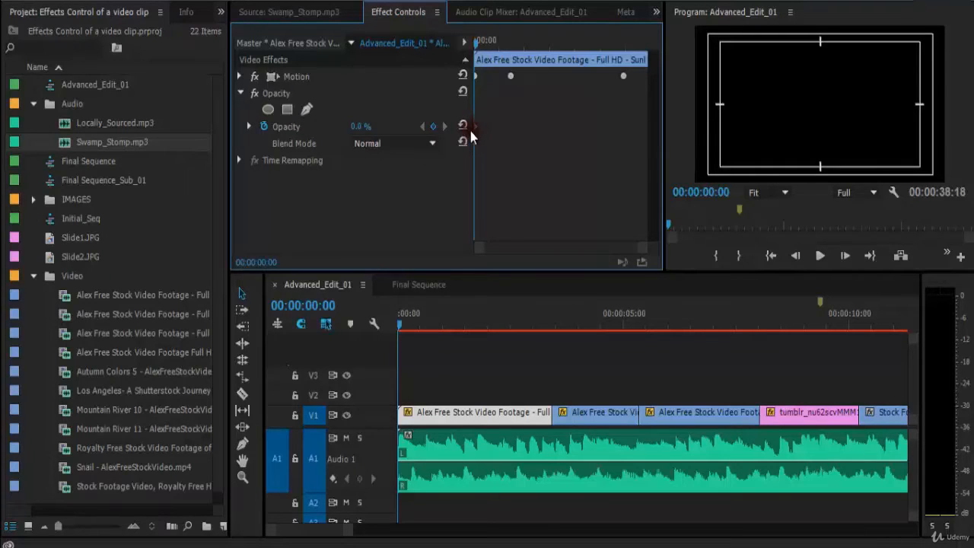
{"action": "left_click", "coordinate": [433, 127]}
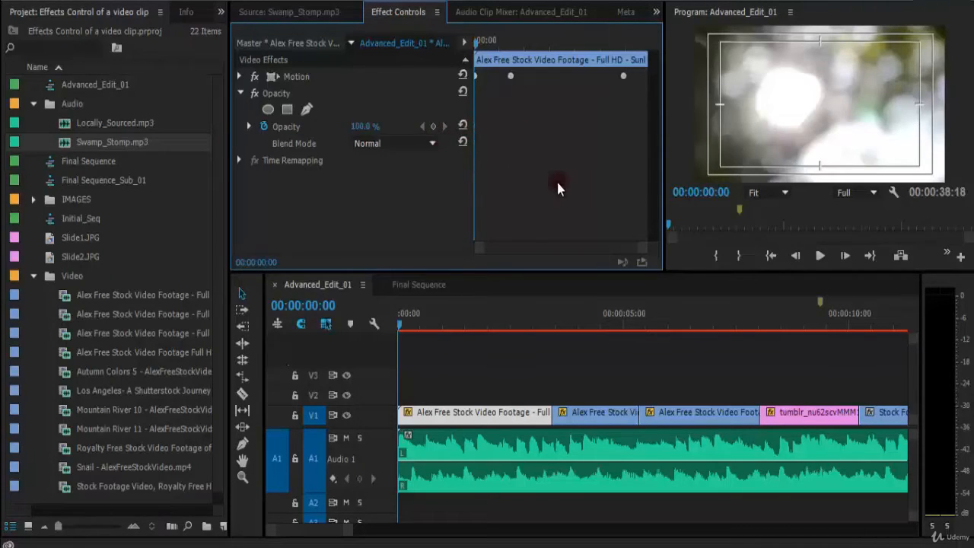
Step: Set the clip's opacity to 0% at 00:00:00:07 and move that keyframe to the clip's start
{"action": "left_click_drag", "start_coordinate": [487, 43], "coordinate": [508, 44]}
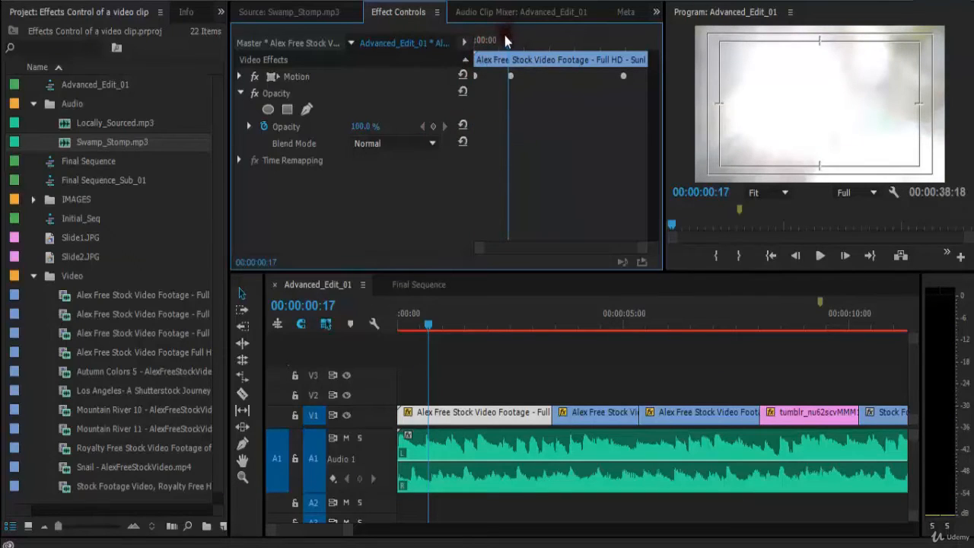
{"action": "left_click_drag", "start_coordinate": [505, 39], "coordinate": [488, 42]}
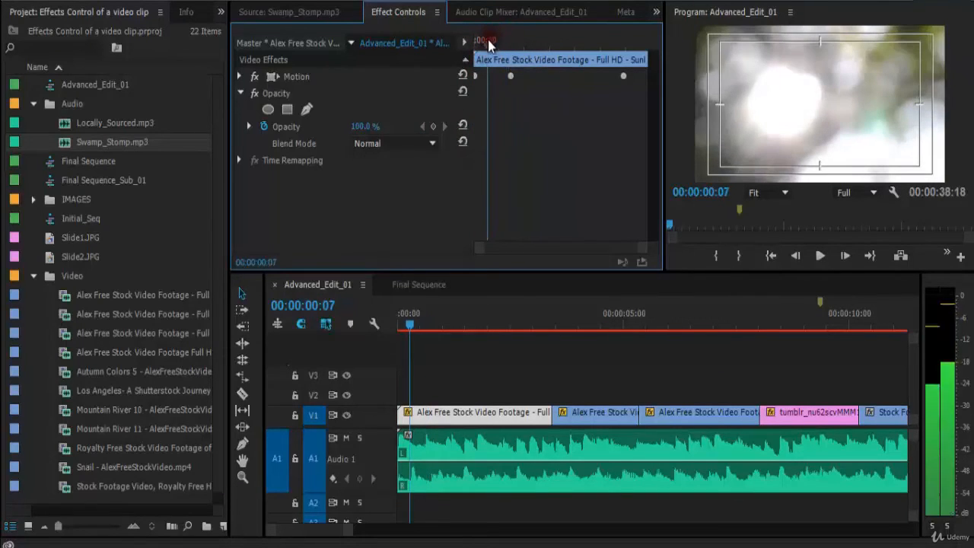
{"action": "left_click", "coordinate": [374, 124]}
{"action": "type", "text": "0"}
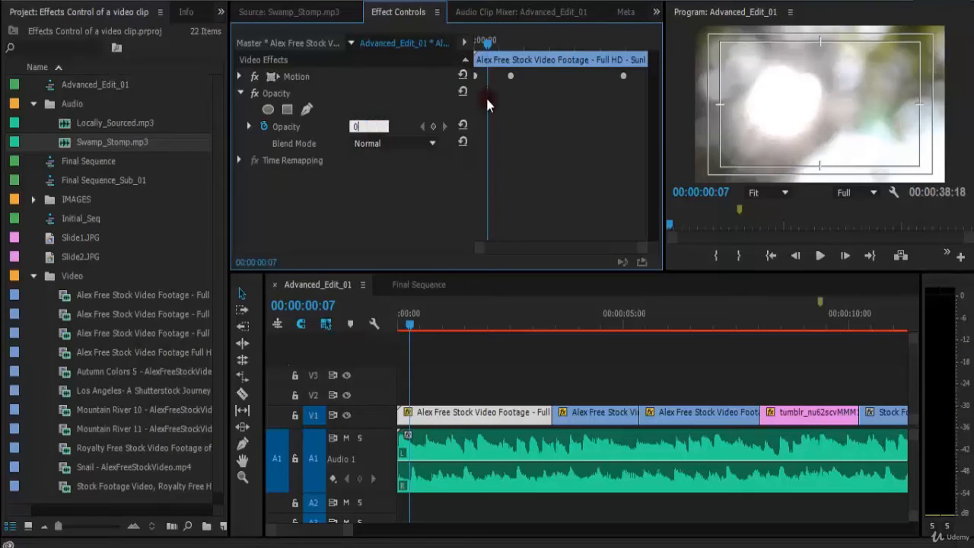
{"action": "key", "text": "Return"}
{"action": "left_click_drag", "start_coordinate": [487, 41], "coordinate": [508, 47]}
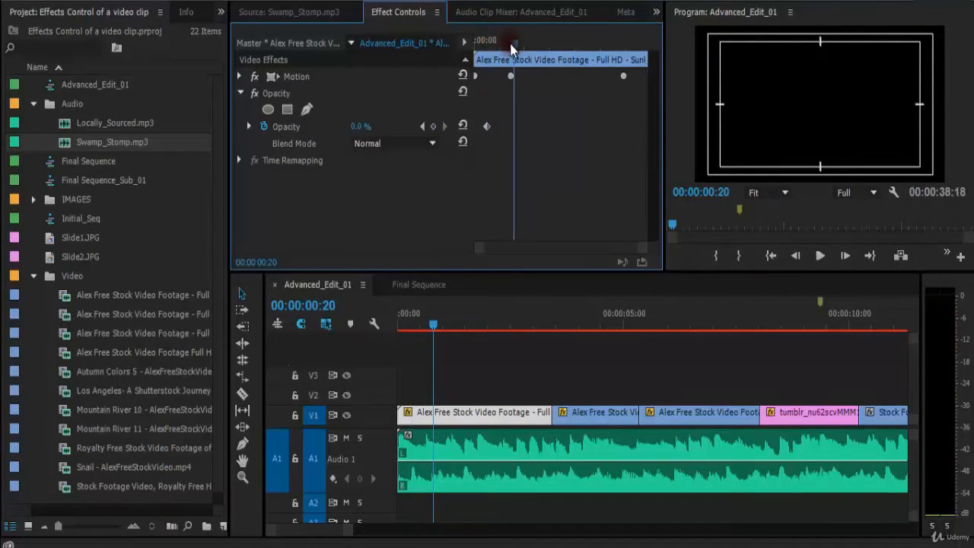
{"action": "left_click_drag", "start_coordinate": [486, 127], "coordinate": [474, 130]}
Step: Add a second opacity keyframe at 00:00:00:11 with a value of 100%
{"action": "left_click_drag", "start_coordinate": [516, 58], "coordinate": [497, 44]}
{"action": "left_click", "coordinate": [433, 126]}
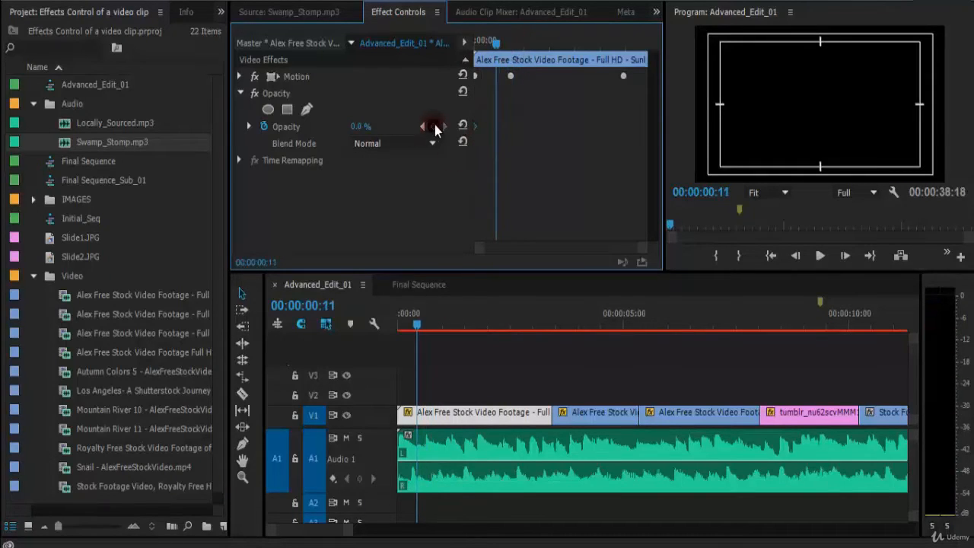
{"action": "left_click", "coordinate": [359, 127]}
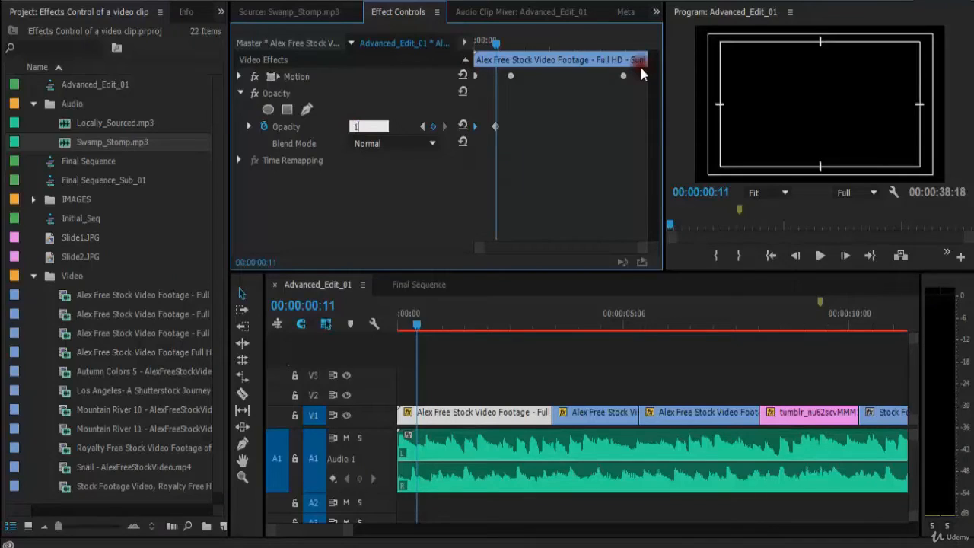
{"action": "key", "text": "Return"}
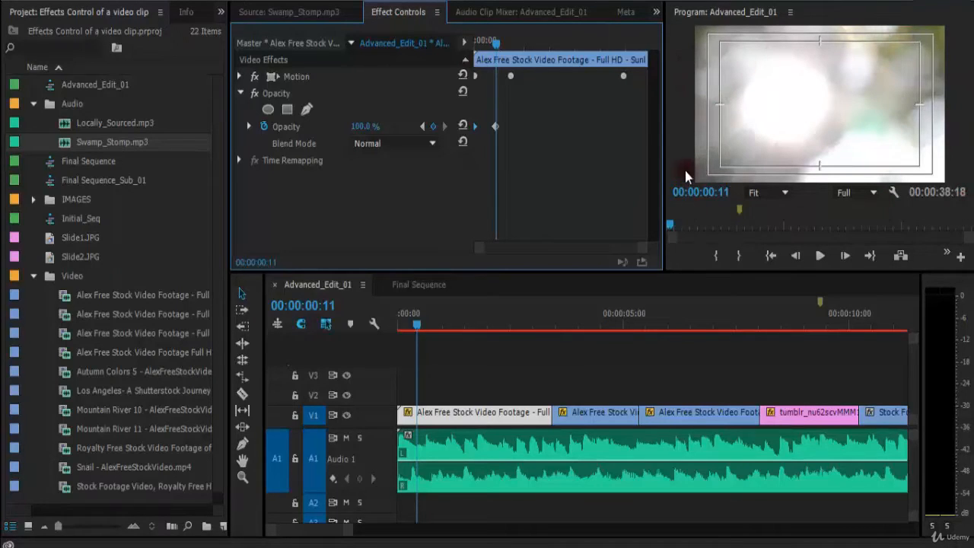
Step: Play the opacity fade-in repeatedly from the start of the clip
{"action": "left_click_drag", "start_coordinate": [491, 47], "coordinate": [475, 48]}
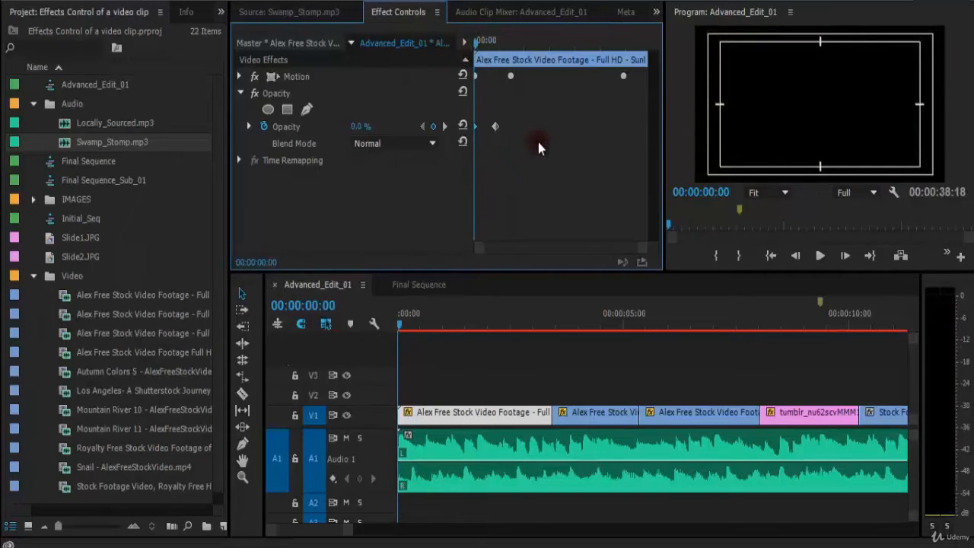
{"action": "key", "text": "space"}
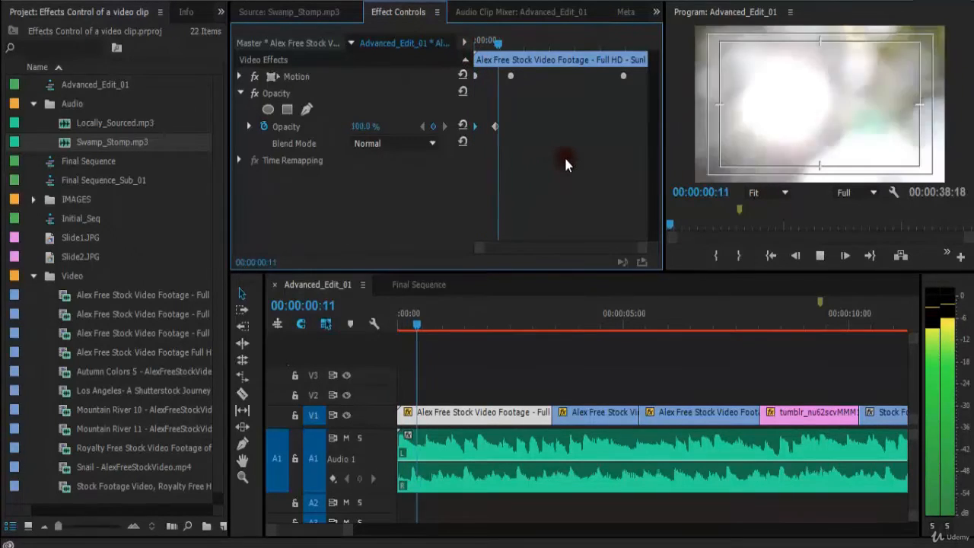
{"action": "left_click_drag", "start_coordinate": [510, 46], "coordinate": [444, 67]}
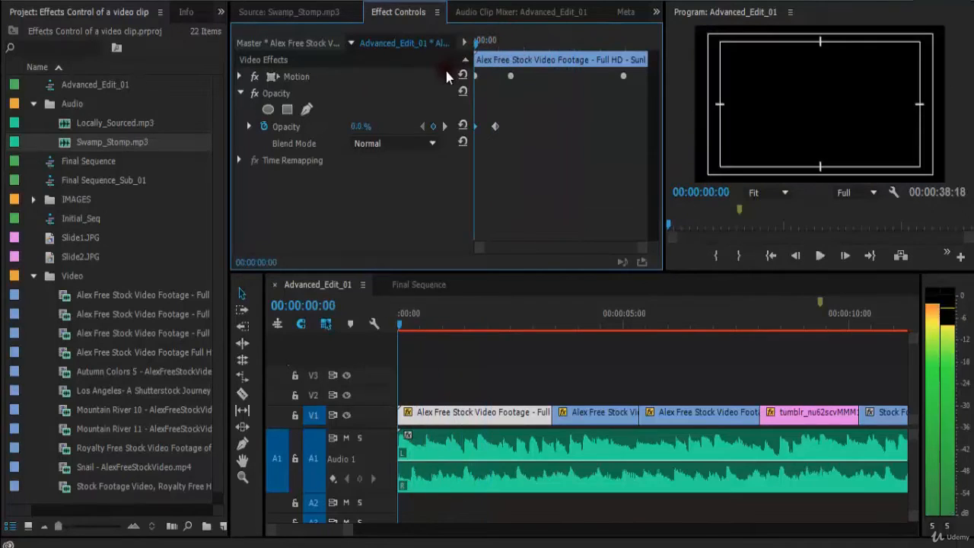
{"action": "key", "text": "space"}
{"action": "left_click_drag", "start_coordinate": [507, 47], "coordinate": [445, 51]}
{"action": "key", "text": "space"}
{"action": "key", "text": "space"}
Step: Mute the Audio 1 track and save the project
{"action": "left_click", "coordinate": [345, 437]}
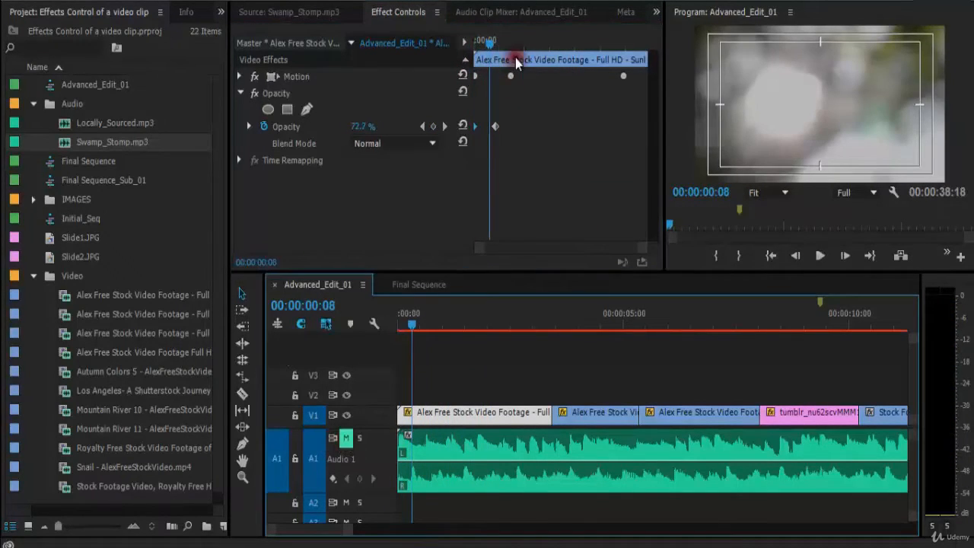
{"action": "key", "text": "ctrl+s"}
Step: Replay the fade-in and step through it frame by frame from the clip's start to the keyframe at 00:00:00:11
{"action": "left_click_drag", "start_coordinate": [487, 45], "coordinate": [448, 49]}
{"action": "key", "text": "space"}
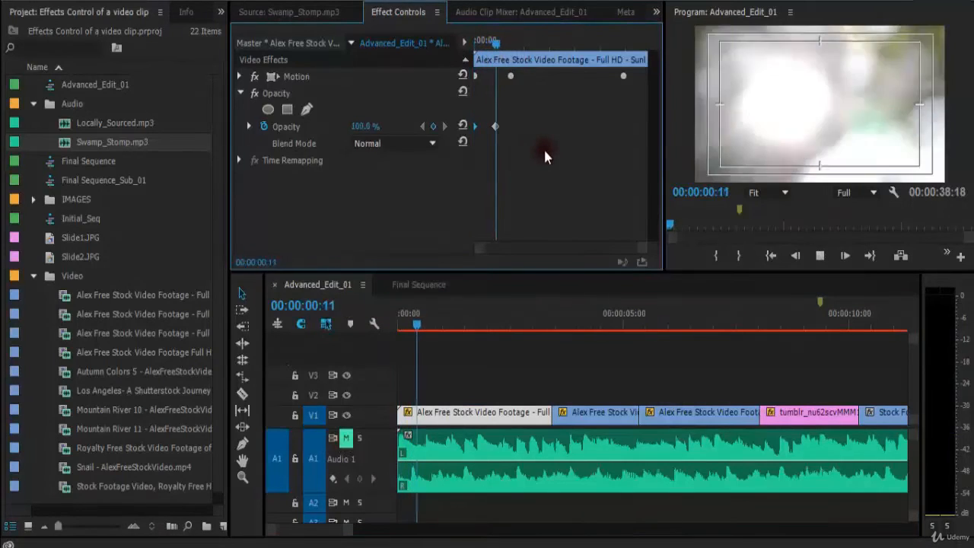
{"action": "left_click_drag", "start_coordinate": [518, 49], "coordinate": [476, 53]}
{"action": "key", "text": "equal"}
{"action": "key", "text": "equal"}
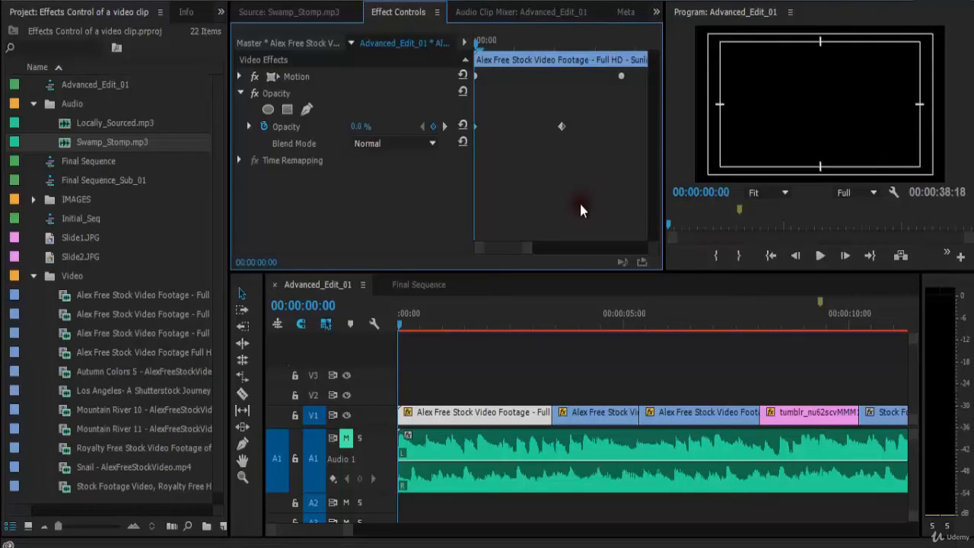
{"action": "key", "text": "Right"}
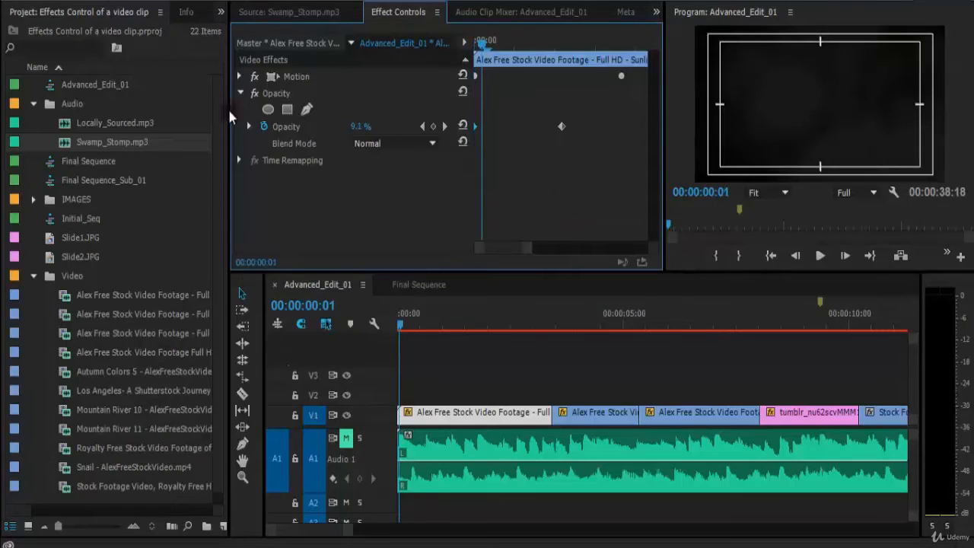
{"action": "key", "text": "Right"}
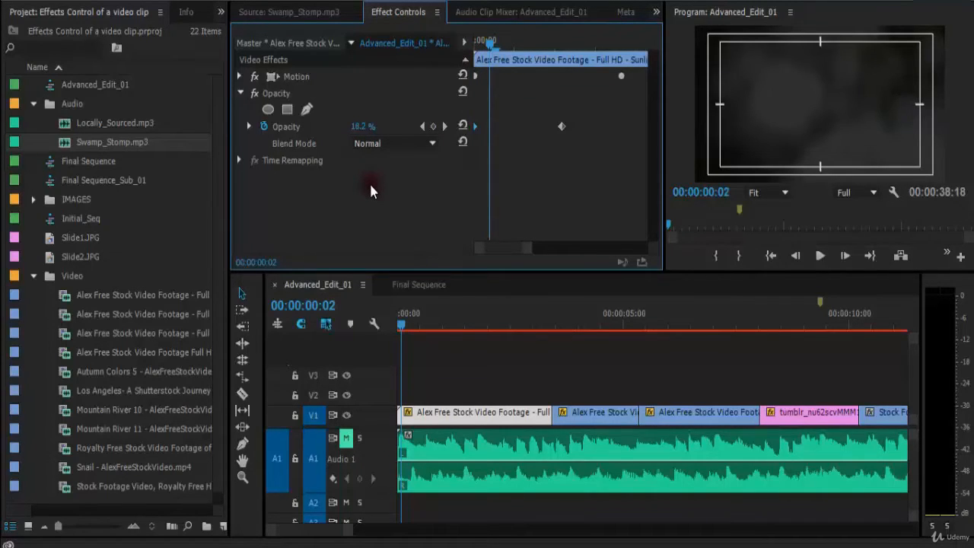
{"action": "key", "text": "Right"}
{"action": "key", "text": "Right"}
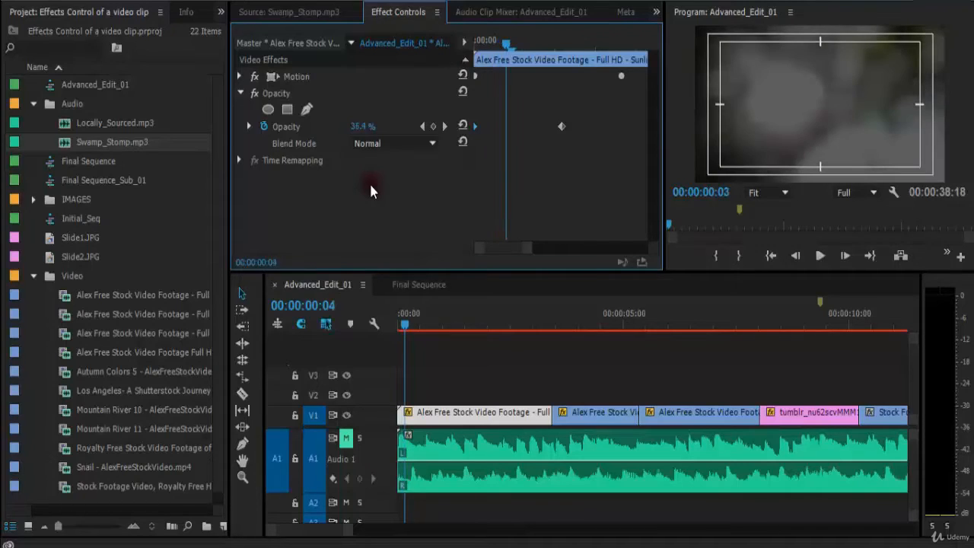
{"action": "key", "text": "Right"}
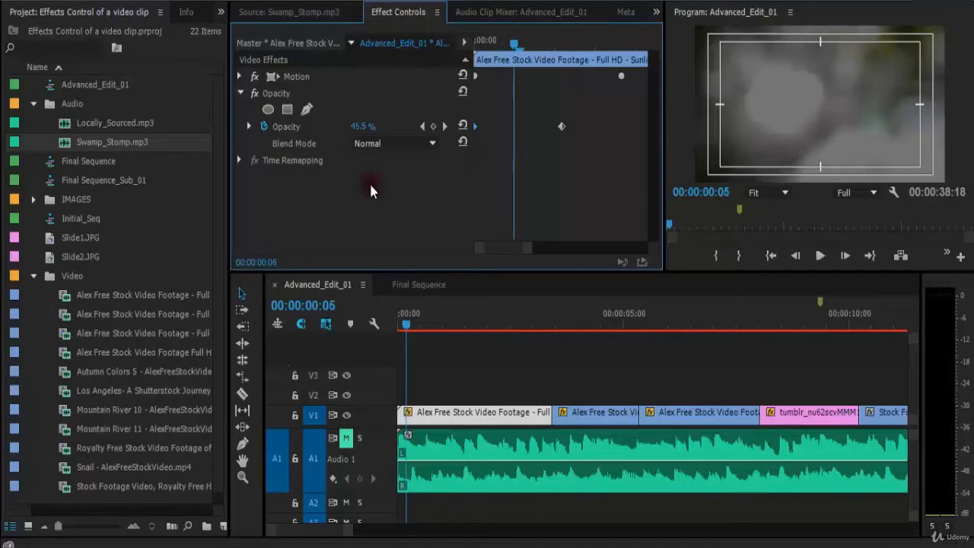
{"action": "key", "text": "Right"}
{"action": "key", "text": "Right"}
{"action": "key", "text": "Right"}
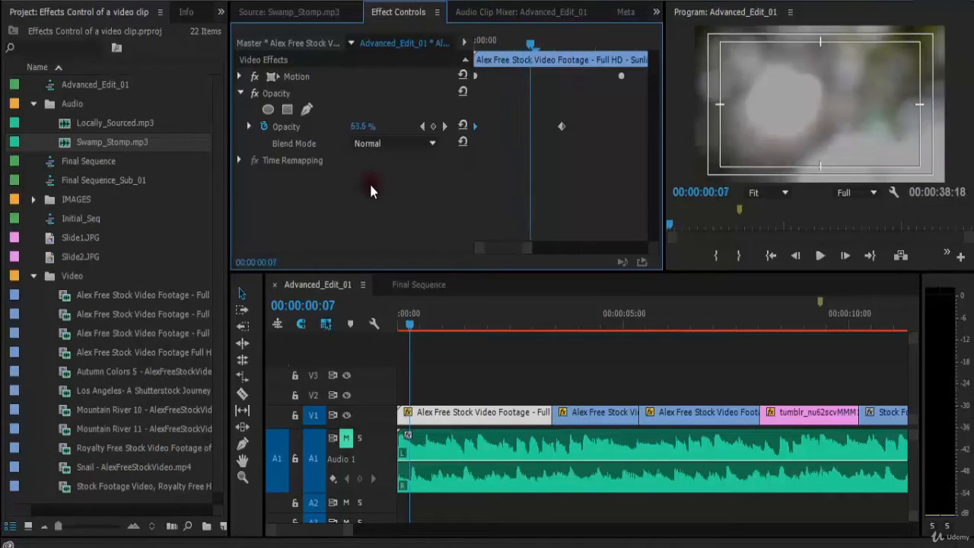
{"action": "key", "text": "Right"}
{"action": "key", "text": "Right"}
{"action": "key", "text": "Right"}
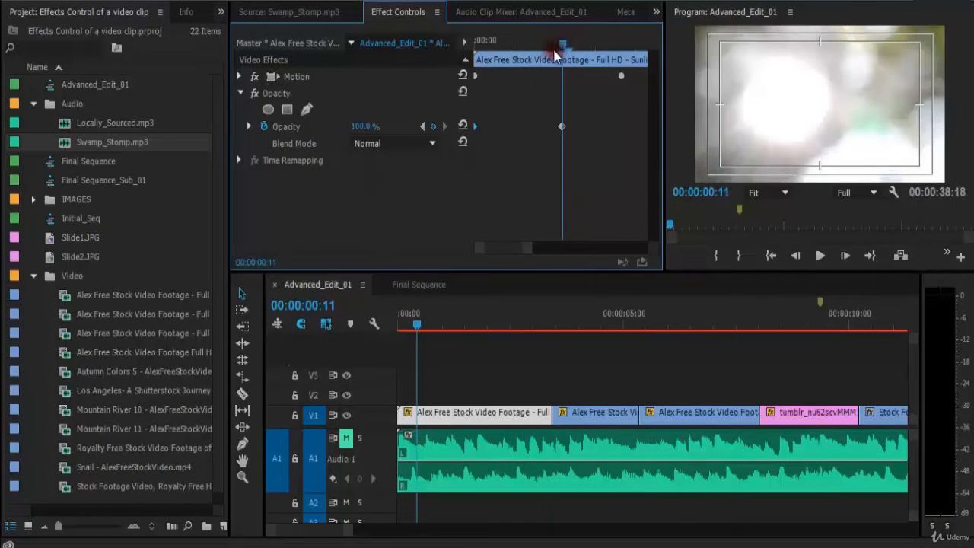
Step: Apply Ease Out to the opacity keyframe at 00:00:00:11 and preview the fade-in from the clip's start
{"action": "left_click_drag", "start_coordinate": [562, 44], "coordinate": [561, 109]}
{"action": "right_click", "coordinate": [561, 128]}
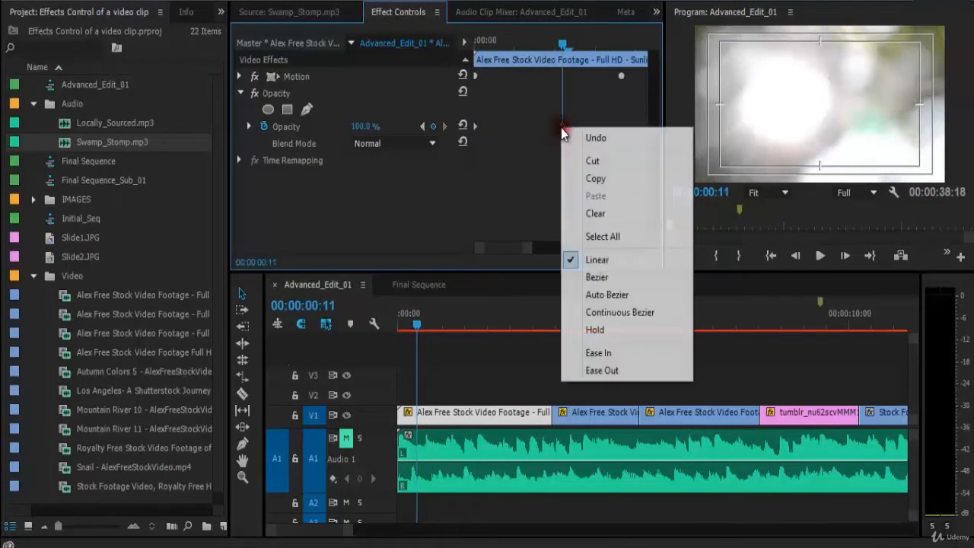
{"action": "left_click", "coordinate": [642, 370]}
{"action": "left_click_drag", "start_coordinate": [550, 46], "coordinate": [475, 67]}
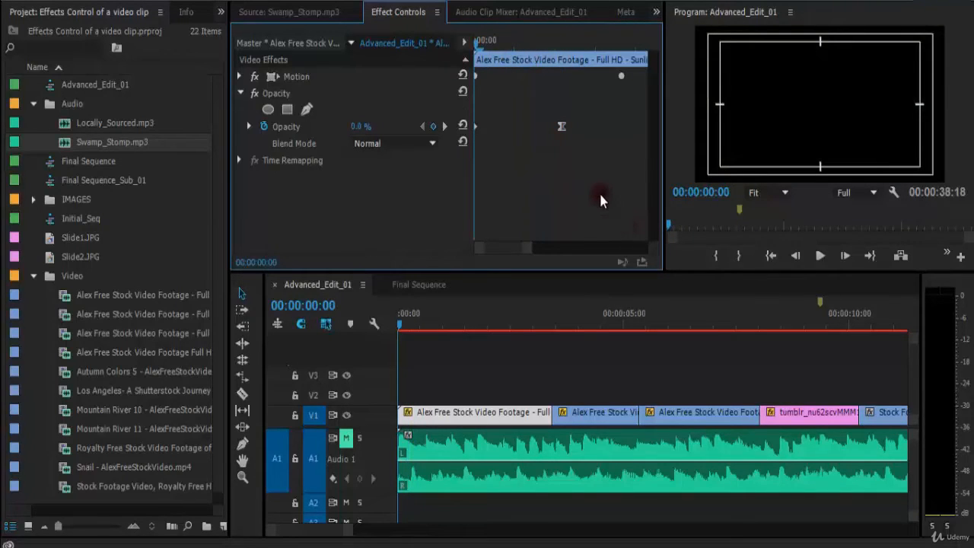
{"action": "key", "text": "space"}
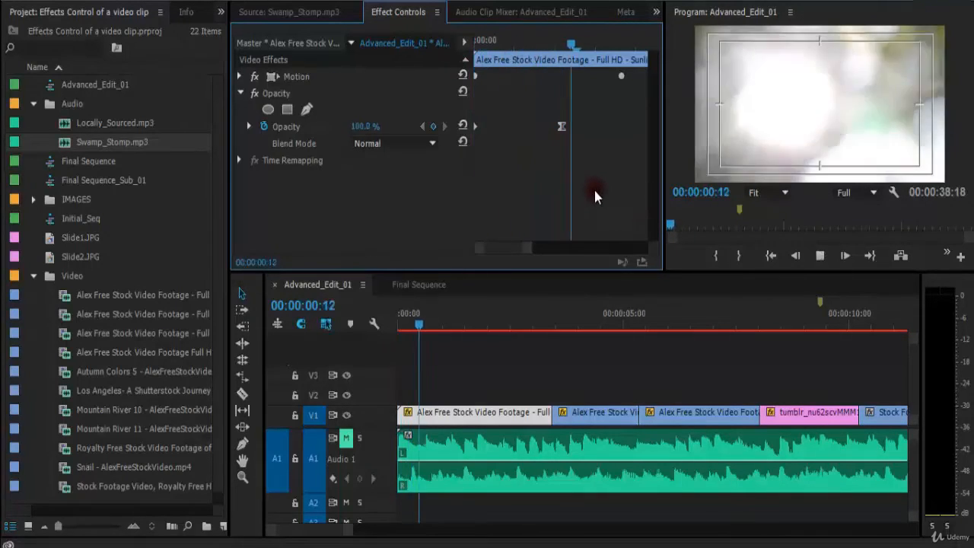
{"action": "left_click_drag", "start_coordinate": [552, 46], "coordinate": [481, 60]}
Step: Apply Ease Out again to the first clip's opacity keyframe at 00:00:00:11 and play through the fade-in
{"action": "right_click", "coordinate": [562, 128]}
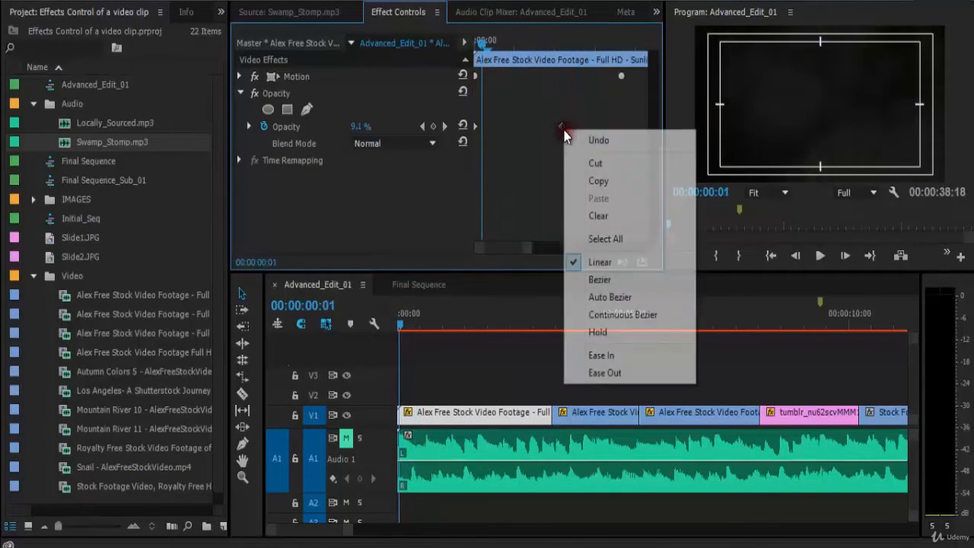
{"action": "left_click", "coordinate": [619, 372]}
{"action": "key", "text": "space"}
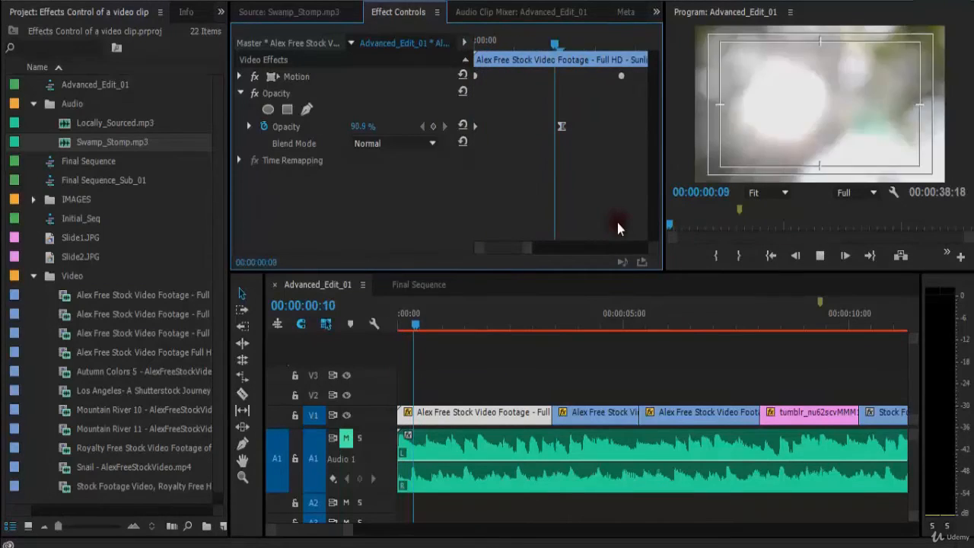
{"action": "left_click_drag", "start_coordinate": [539, 42], "coordinate": [425, 68]}
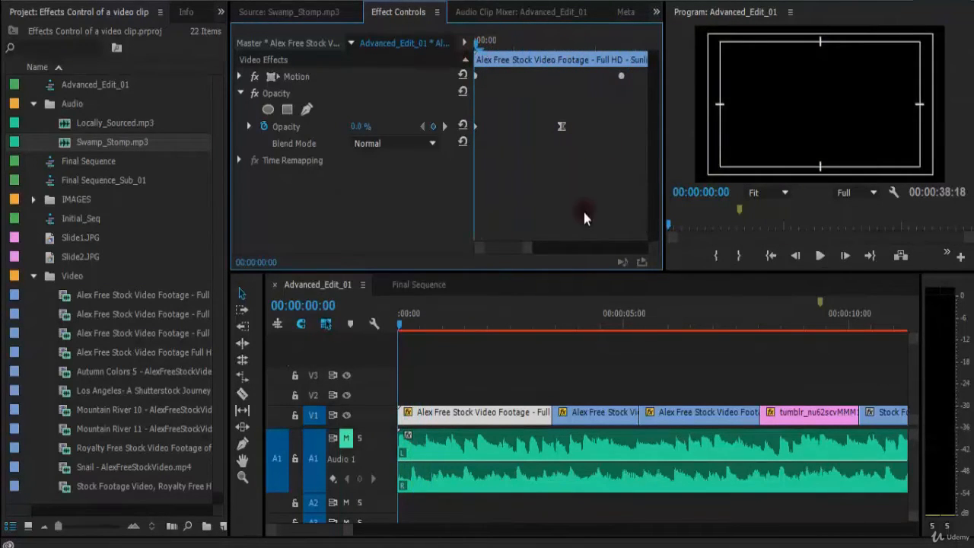
Step: Save the project and replay the first clip's fade-in from 00:00:00:00
{"action": "key", "text": "ctrl+s"}
{"action": "key", "text": "space"}
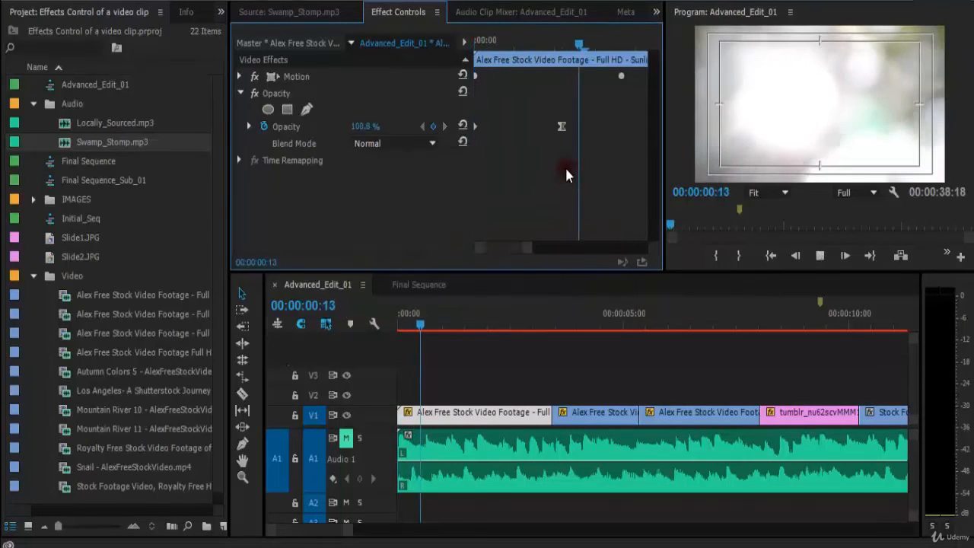
{"action": "key", "text": "space"}
{"action": "left_click_drag", "start_coordinate": [562, 46], "coordinate": [482, 216]}
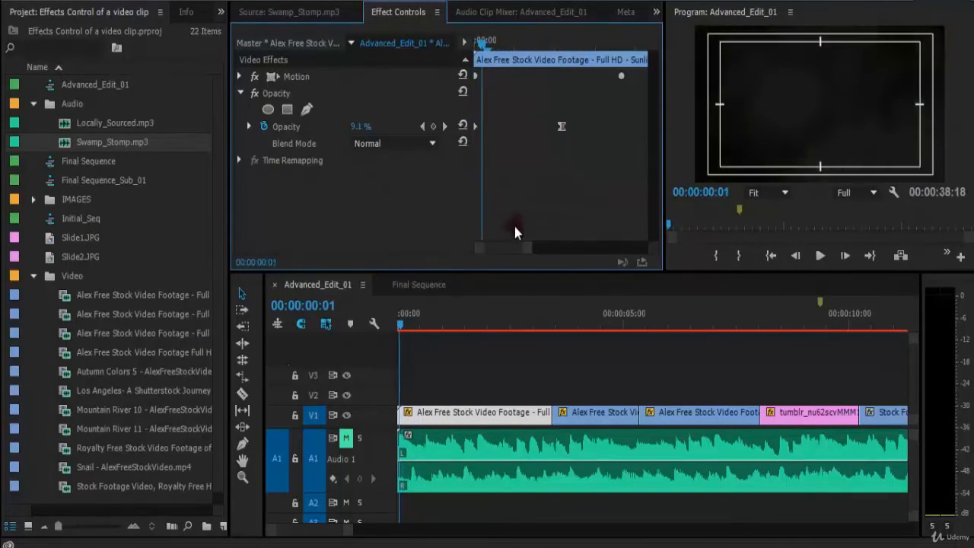
Step: Go to the overlapping clips on V1, V2 and V3 near 00:00:16:20 and scrub through their transitions
{"action": "key", "text": "minus"}
{"action": "left_click", "coordinate": [613, 372]}
{"action": "key", "text": "minus"}
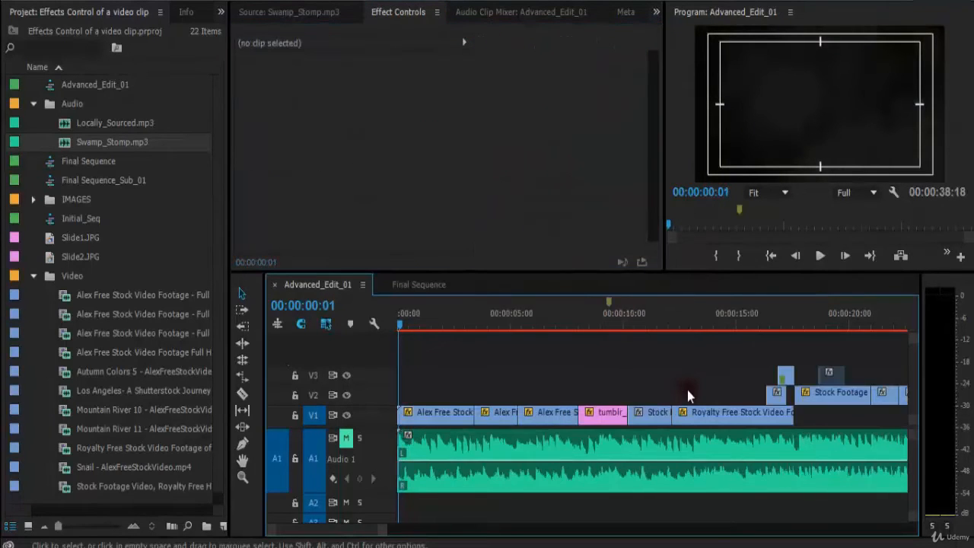
{"action": "left_click", "coordinate": [779, 316]}
{"action": "key", "text": "equal"}
{"action": "key", "text": "equal"}
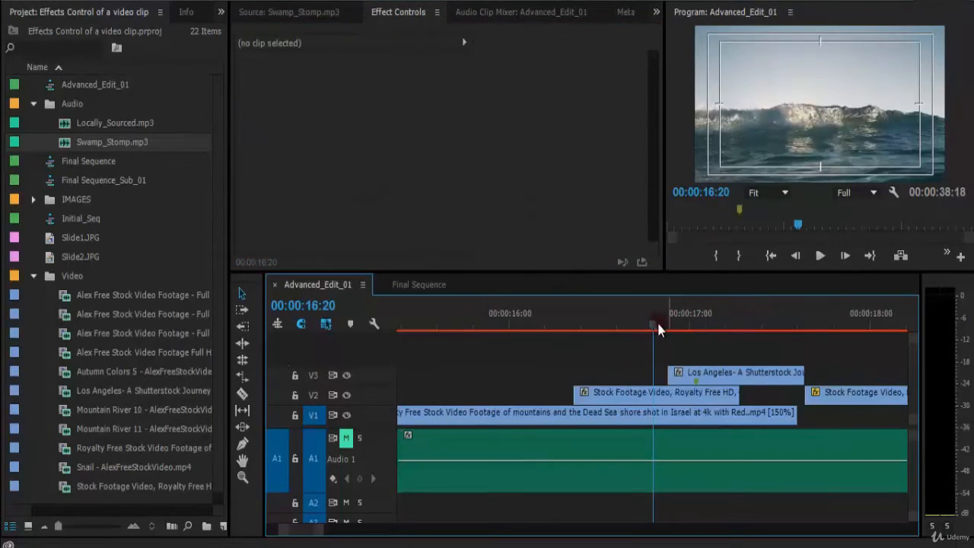
{"action": "left_click", "coordinate": [639, 313]}
{"action": "mouse_move", "coordinate": [639, 313]}
{"action": "left_mouse_down"}
{"action": "mouse_move", "coordinate": [599, 332]}
{"action": "mouse_move", "coordinate": [708, 339]}
{"action": "mouse_move", "coordinate": [659, 355]}
{"action": "mouse_move", "coordinate": [697, 357]}
{"action": "mouse_move", "coordinate": [538, 373]}
{"action": "left_mouse_up"}
{"action": "left_click_drag", "start_coordinate": [590, 390], "coordinate": [629, 399]}
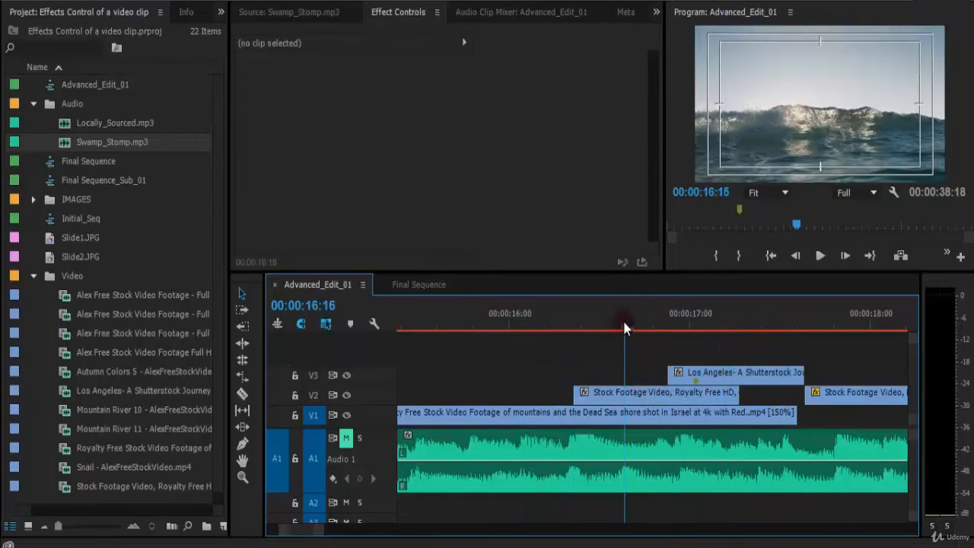
{"action": "left_click_drag", "start_coordinate": [623, 320], "coordinate": [698, 398]}
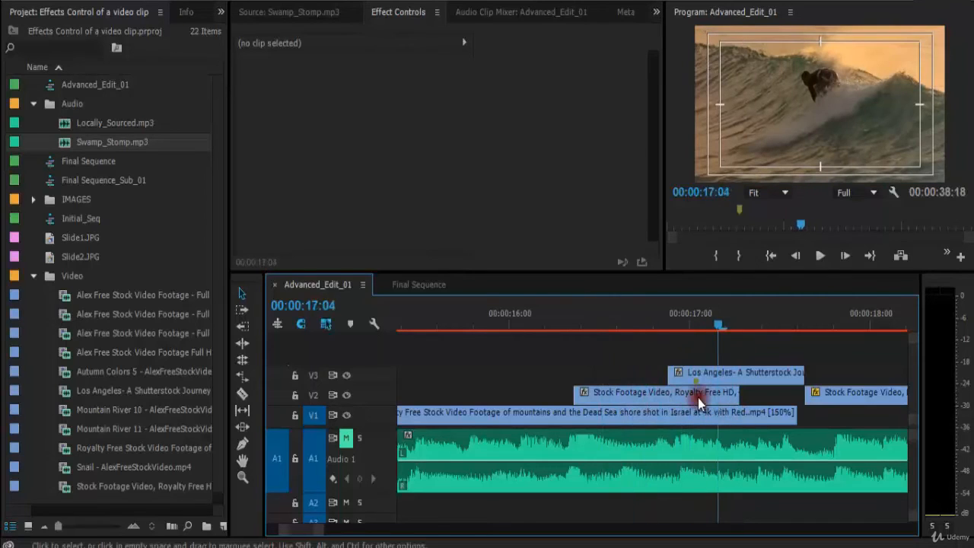
Step: Select the Los Angeles clip on V3, show its Opacity settings and place the playhead at its start, 00:00:16:22
{"action": "left_click", "coordinate": [614, 396]}
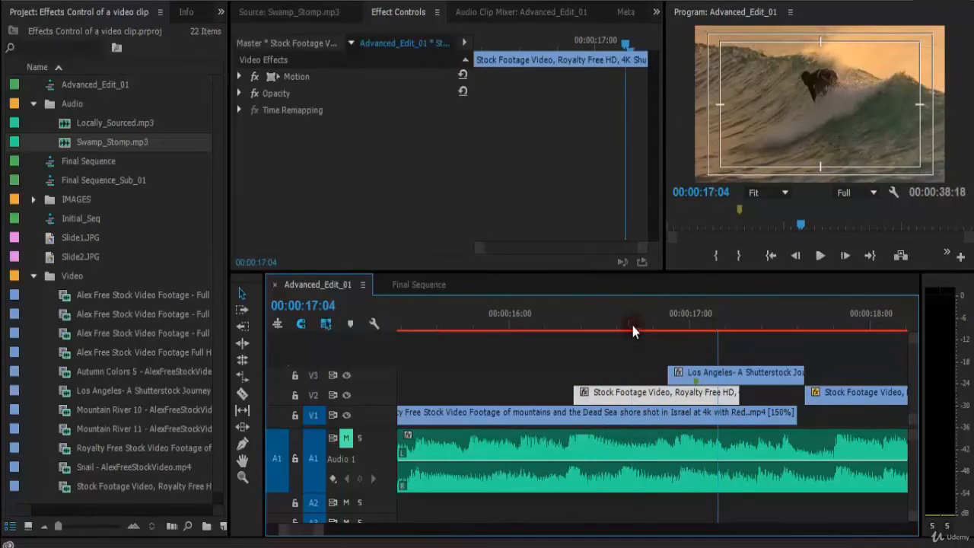
{"action": "left_click_drag", "start_coordinate": [631, 322], "coordinate": [680, 336]}
{"action": "left_click", "coordinate": [687, 373]}
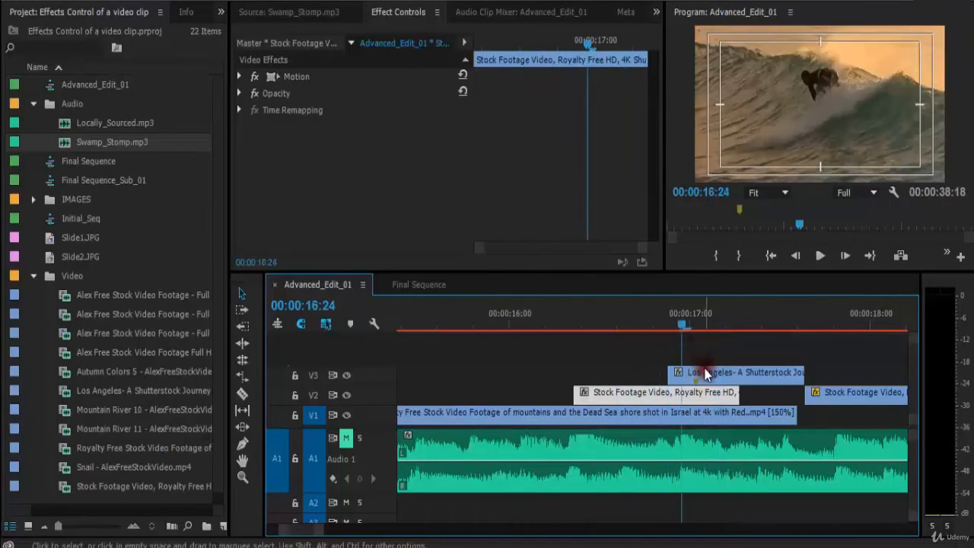
{"action": "left_click", "coordinate": [239, 92]}
{"action": "left_click_drag", "start_coordinate": [490, 40], "coordinate": [475, 39]}
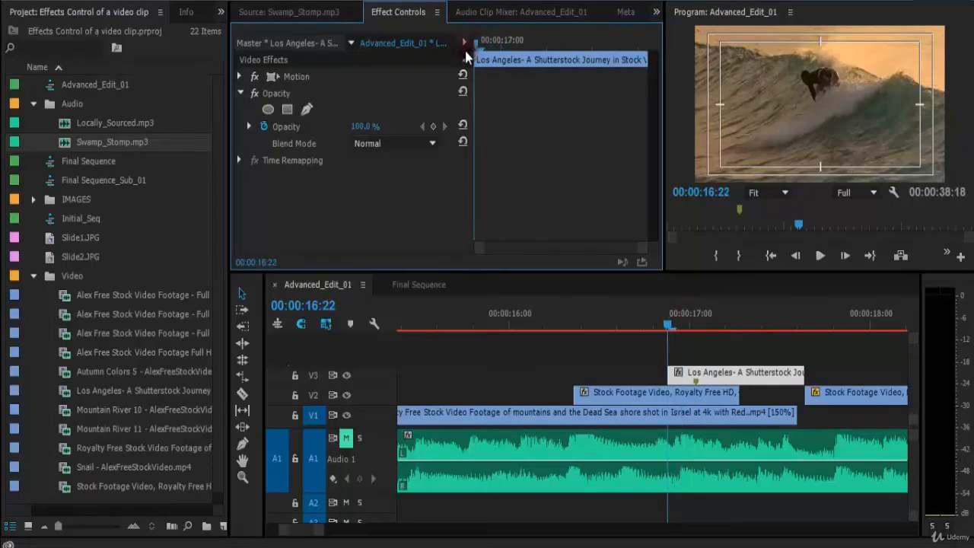
Step: Hide the V3 track temporarily, scrub through the footage beneath the Los Angeles clip, and show the track again
{"action": "left_click", "coordinate": [346, 376]}
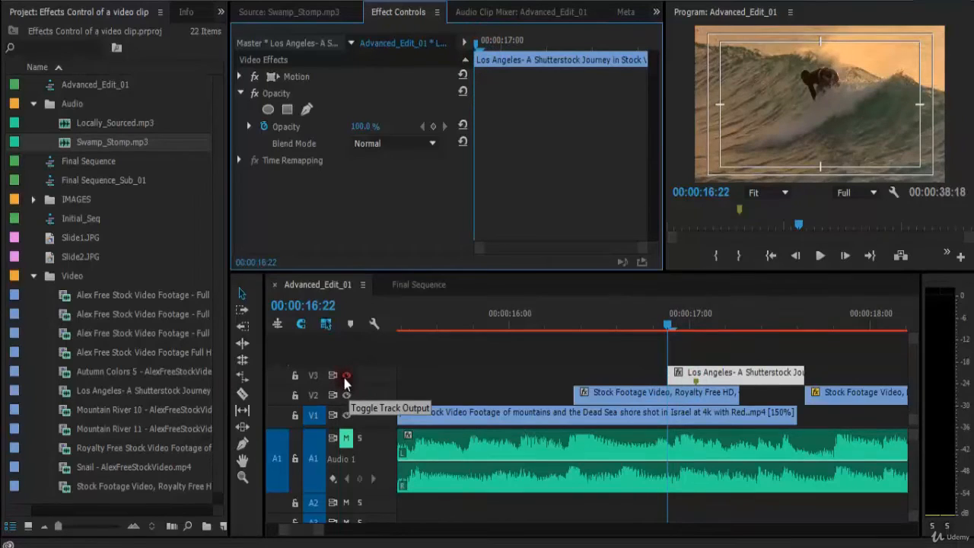
{"action": "left_click", "coordinate": [347, 378]}
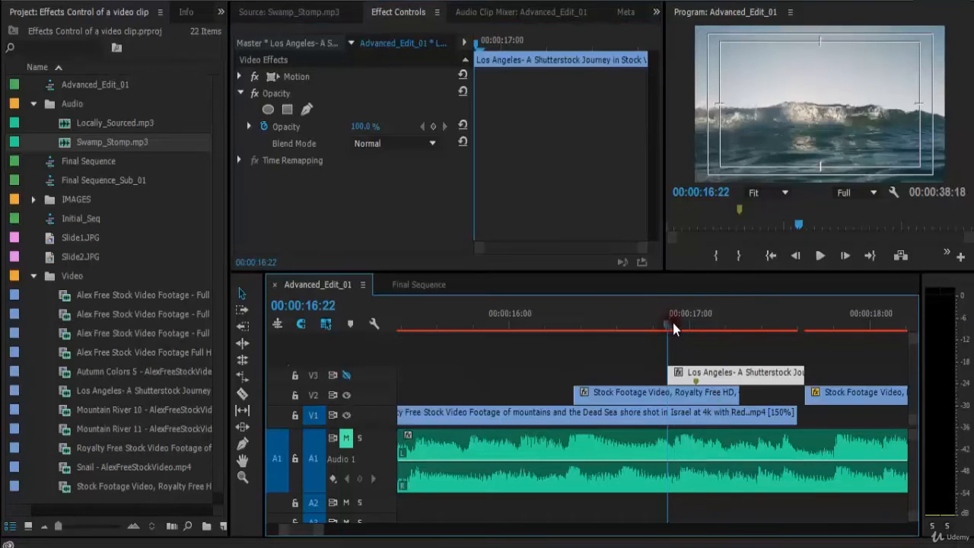
{"action": "left_click_drag", "start_coordinate": [672, 320], "coordinate": [726, 323]}
{"action": "mouse_move", "coordinate": [659, 349]}
{"action": "left_mouse_down"}
{"action": "mouse_move", "coordinate": [711, 332]}
{"action": "mouse_move", "coordinate": [668, 345]}
{"action": "left_mouse_up"}
{"action": "left_click", "coordinate": [346, 374]}
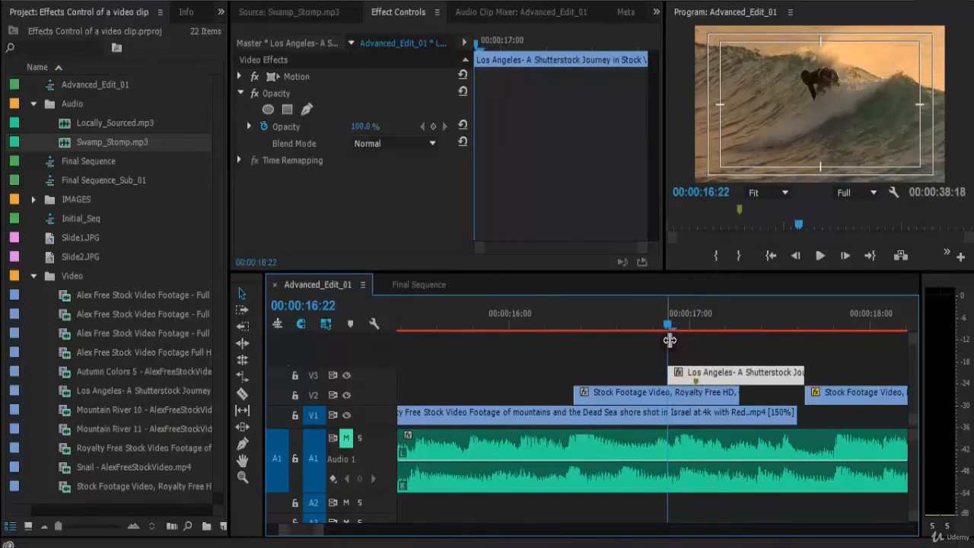
Step: Set the Los Angeles clip's opacity to 0% at its start, 00:00:16:22
{"action": "mouse_move", "coordinate": [663, 326]}
{"action": "left_mouse_down"}
{"action": "mouse_move", "coordinate": [638, 329]}
{"action": "mouse_move", "coordinate": [672, 326]}
{"action": "mouse_move", "coordinate": [652, 334]}
{"action": "mouse_move", "coordinate": [664, 332]}
{"action": "left_mouse_up"}
{"action": "left_click", "coordinate": [364, 127]}
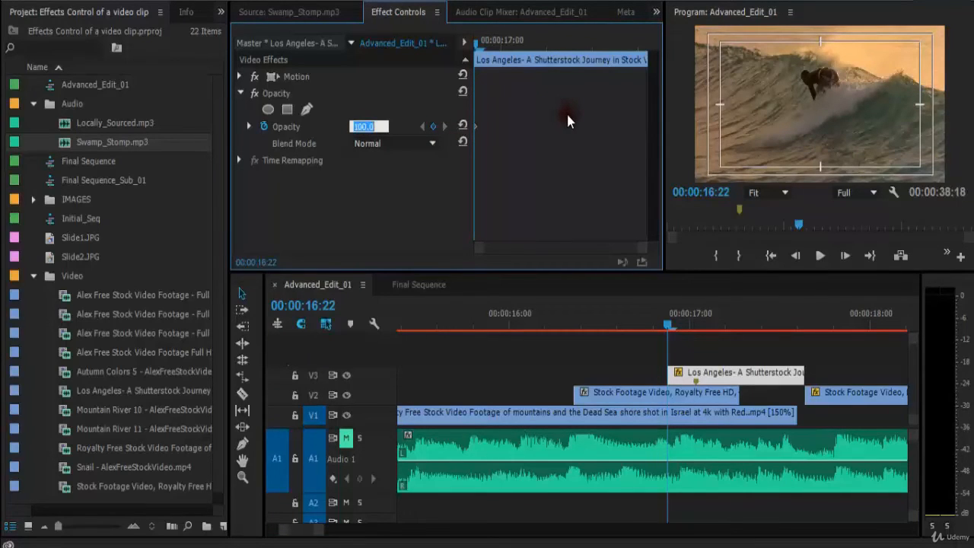
{"action": "type", "text": "0"}
{"action": "key", "text": "Return"}
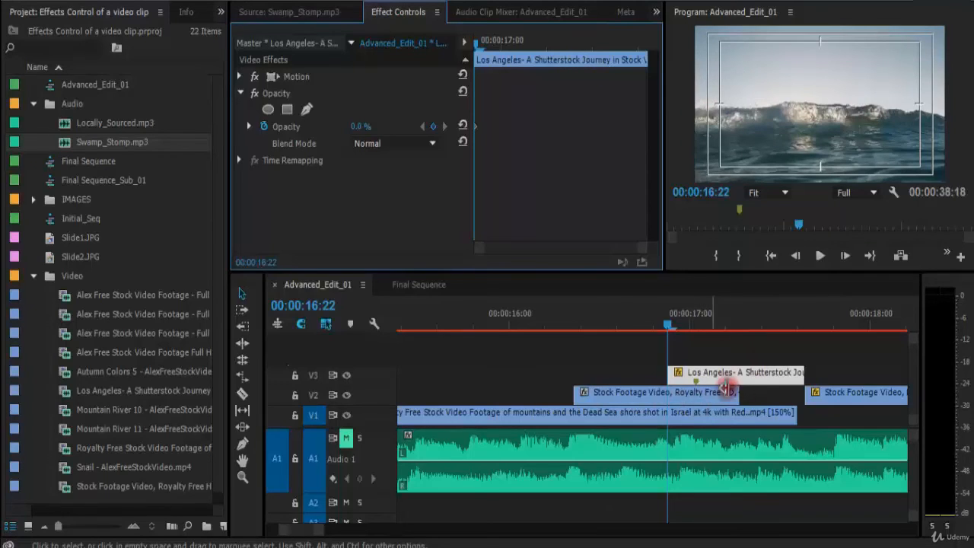
Step: Add an opacity keyframe of 100% to the Los Angeles clip at 00:00:17:04
{"action": "left_click", "coordinate": [501, 45]}
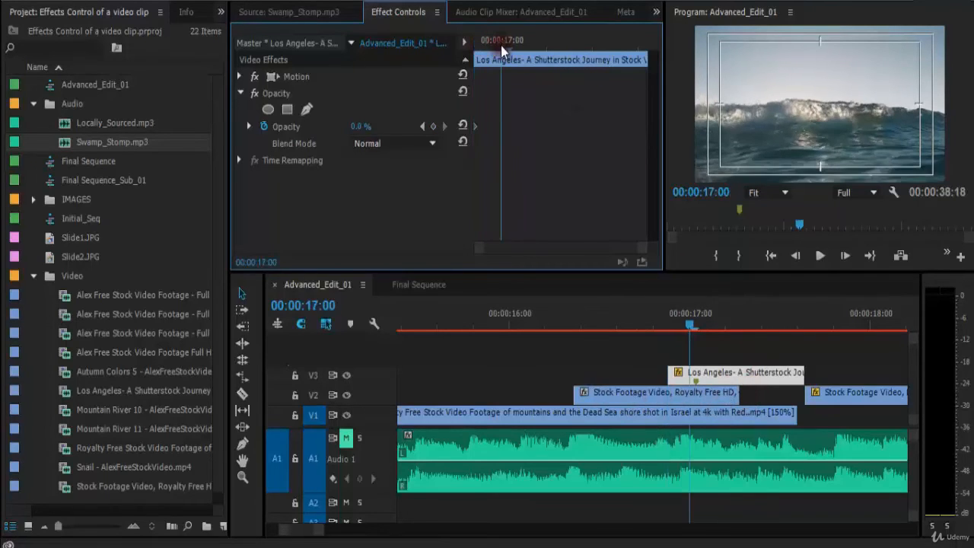
{"action": "left_click_drag", "start_coordinate": [501, 46], "coordinate": [537, 43]}
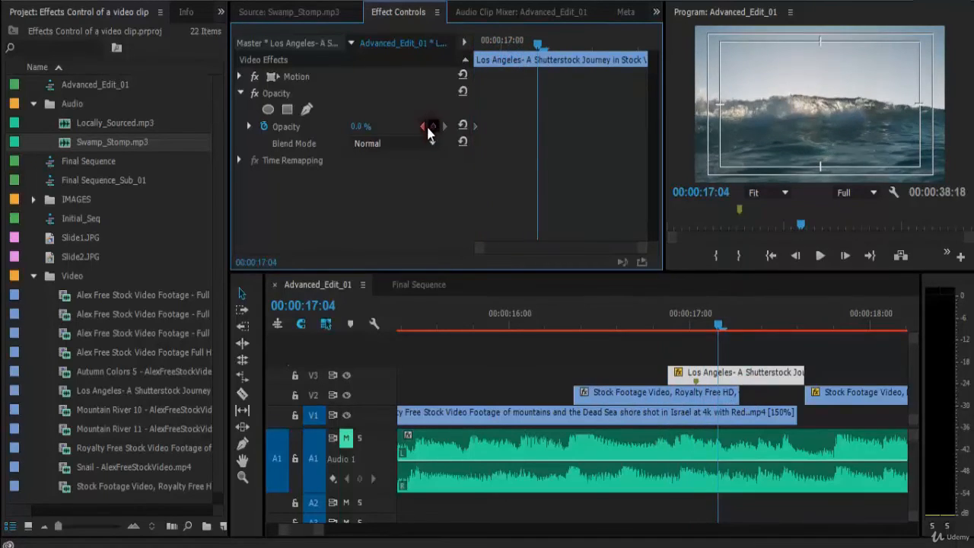
{"action": "left_click", "coordinate": [432, 126]}
{"action": "left_click", "coordinate": [360, 127]}
{"action": "type", "text": "100"}
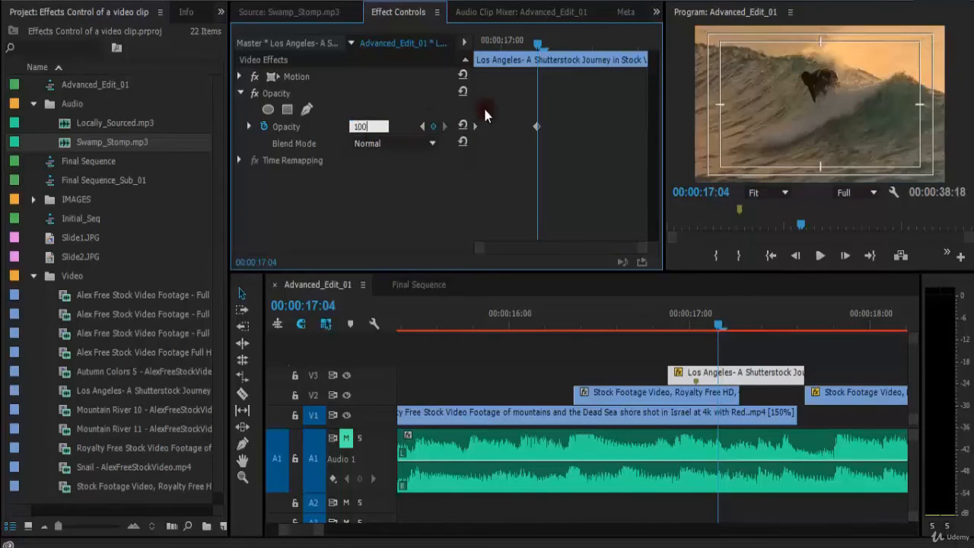
{"action": "key", "text": "Return"}
Step: Play the Los Angeles clip's fade-in from just before its start and scrub its first frames
{"action": "left_click", "coordinate": [655, 316]}
{"action": "key", "text": "space"}
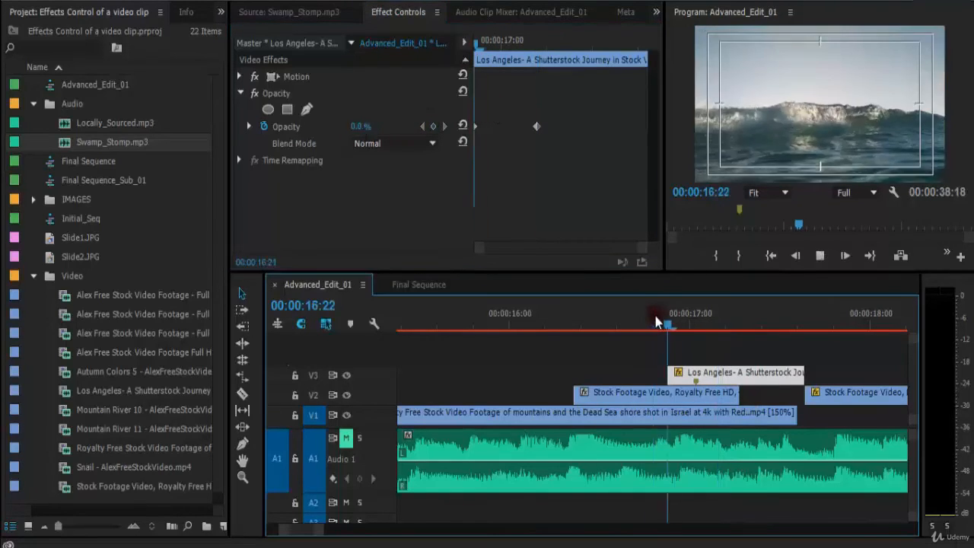
{"action": "left_click_drag", "start_coordinate": [659, 312], "coordinate": [682, 313]}
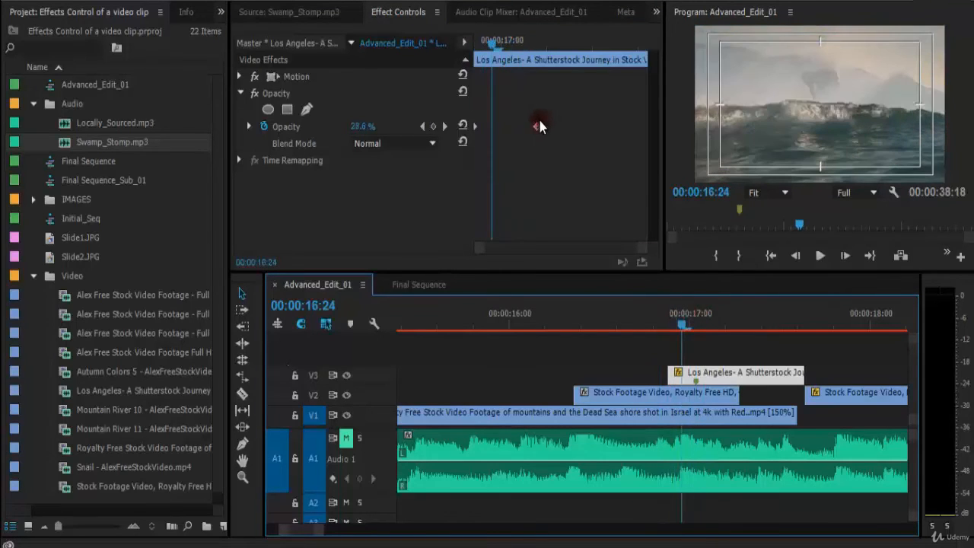
Step: Move the Los Angeles clip's 100% opacity keyframe a few frames later and play the slower fade-in
{"action": "left_click_drag", "start_coordinate": [538, 123], "coordinate": [570, 124]}
{"action": "left_click_drag", "start_coordinate": [501, 43], "coordinate": [504, 127]}
{"action": "left_click", "coordinate": [630, 336]}
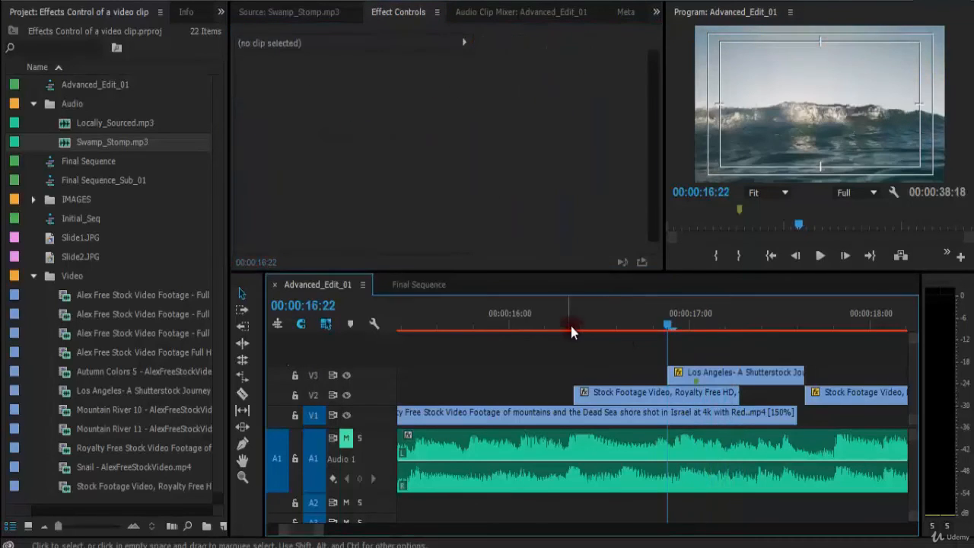
{"action": "left_click", "coordinate": [571, 329]}
{"action": "key", "text": "space"}
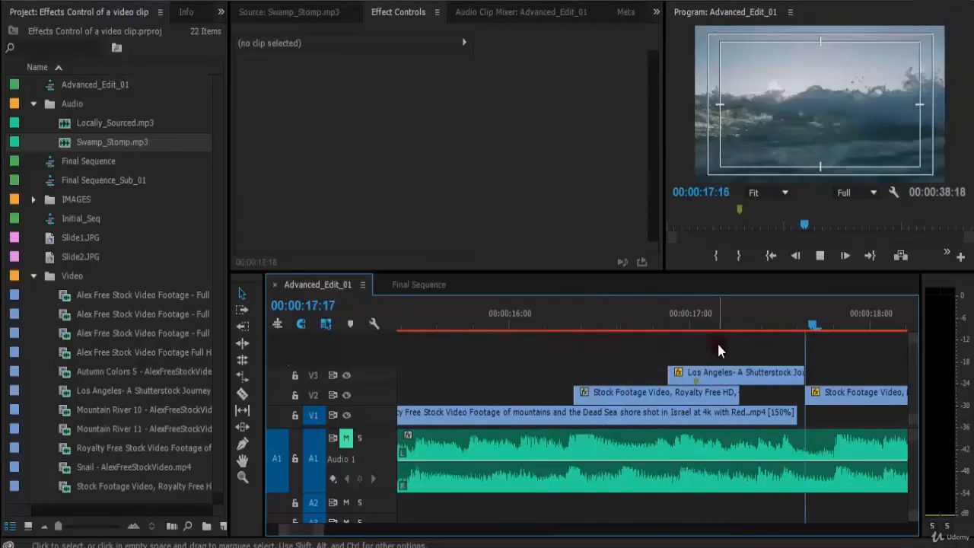
Step: Extend the end of the V2 stock footage clip beneath the Los Angeles clip to about 00:00:17:13
{"action": "mouse_move", "coordinate": [704, 323]}
{"action": "left_mouse_down"}
{"action": "mouse_move", "coordinate": [653, 322]}
{"action": "mouse_move", "coordinate": [740, 322]}
{"action": "mouse_move", "coordinate": [704, 324]}
{"action": "left_mouse_up"}
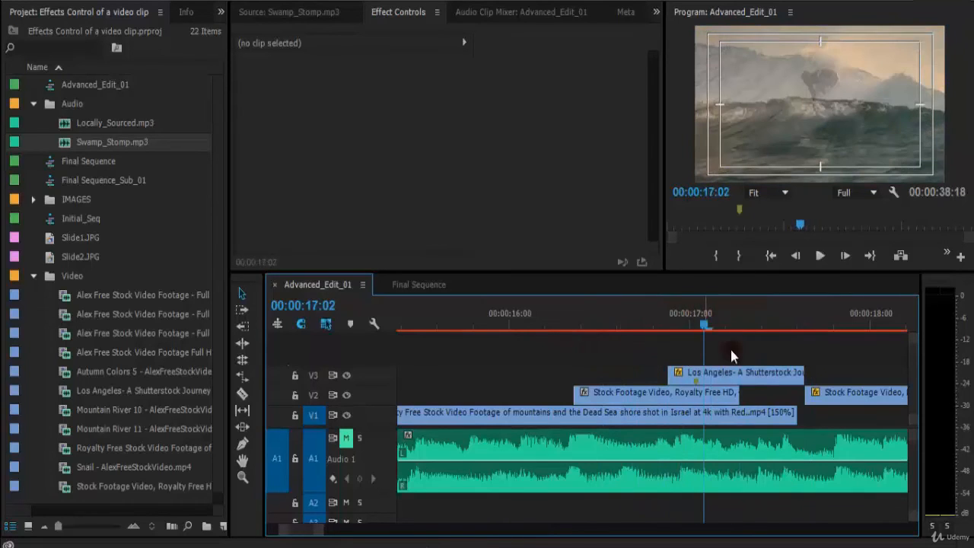
{"action": "left_click_drag", "start_coordinate": [737, 393], "coordinate": [782, 393]}
{"action": "left_click", "coordinate": [713, 393]}
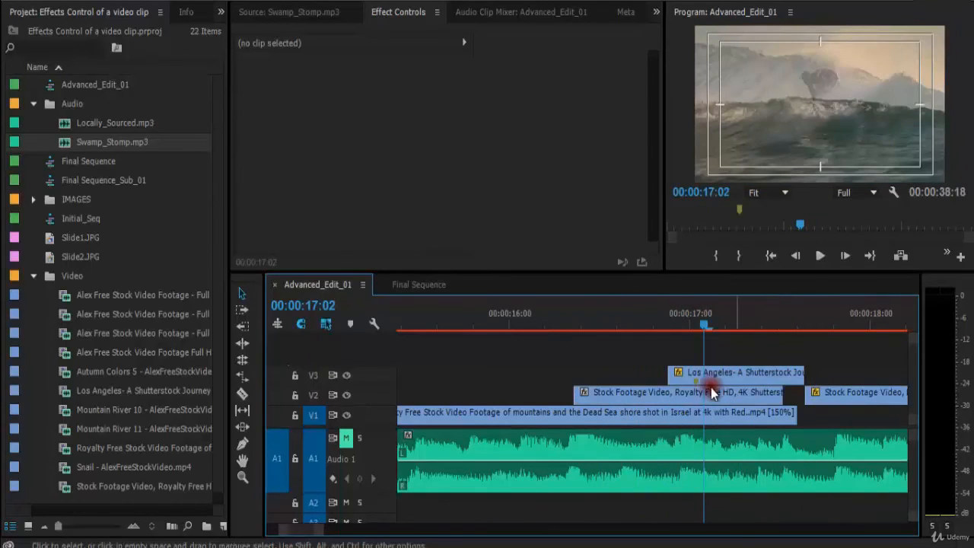
Step: Move the Los Angeles clip's 100% opacity keyframe to about 00:00:17:12 and save the project
{"action": "left_click", "coordinate": [708, 373]}
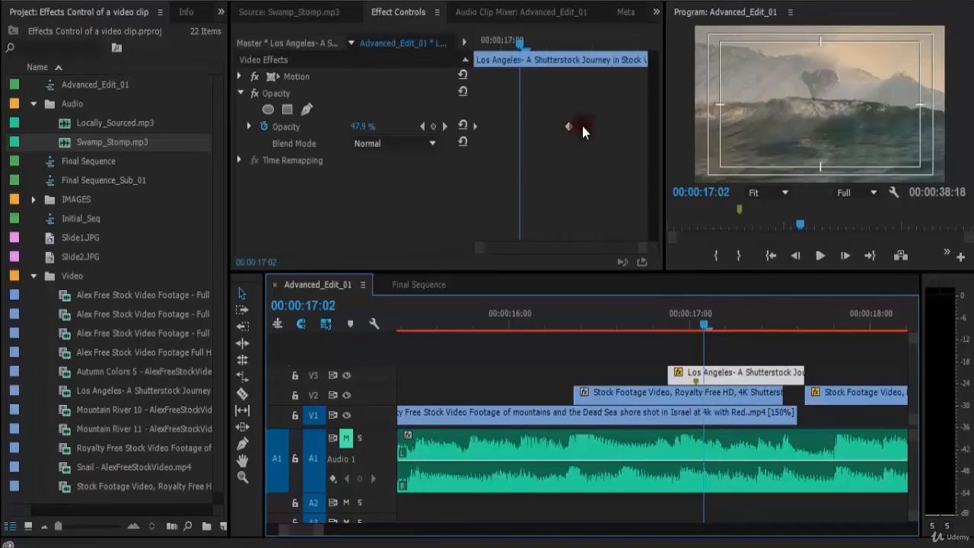
{"action": "left_click_drag", "start_coordinate": [570, 127], "coordinate": [612, 125]}
{"action": "left_click_drag", "start_coordinate": [520, 44], "coordinate": [455, 63]}
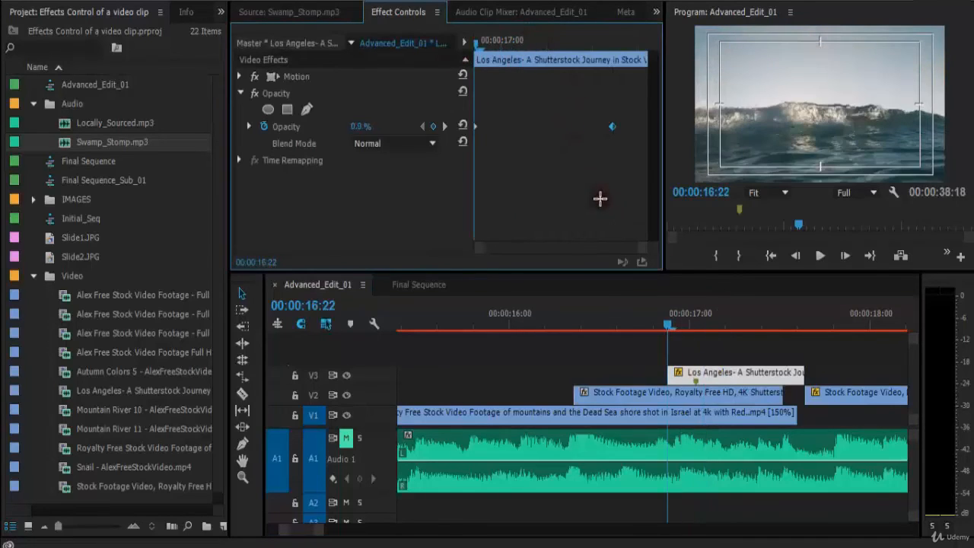
{"action": "key", "text": "ctrl+s"}
Step: Play the Los Angeles clip's lengthened fade-in repeatedly, starting from the V2 clip beneath it
{"action": "key", "text": "space"}
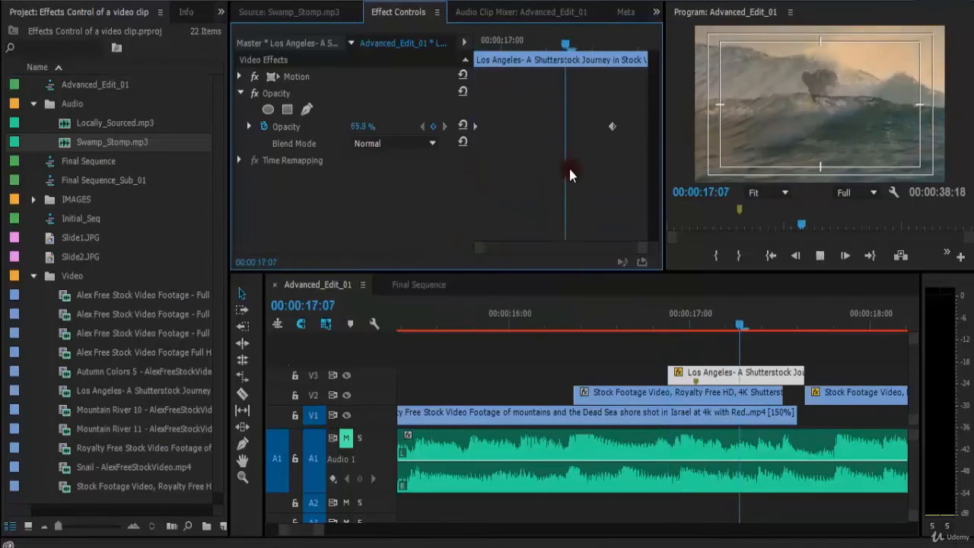
{"action": "key", "text": "space"}
{"action": "left_click_drag", "start_coordinate": [647, 315], "coordinate": [617, 318]}
{"action": "key", "text": "space"}
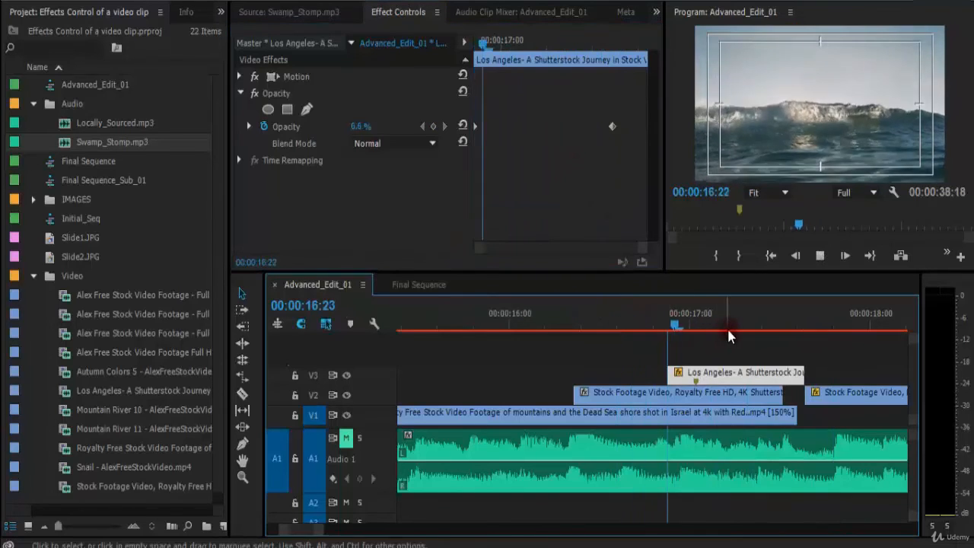
{"action": "key", "text": "space"}
{"action": "left_click_drag", "start_coordinate": [762, 324], "coordinate": [564, 338]}
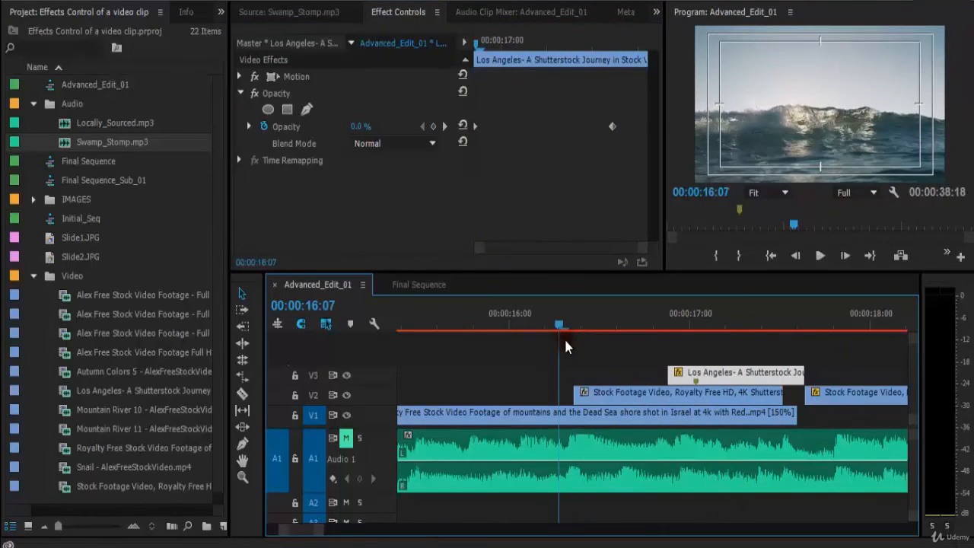
{"action": "key", "text": "space"}
{"action": "key", "text": "space"}
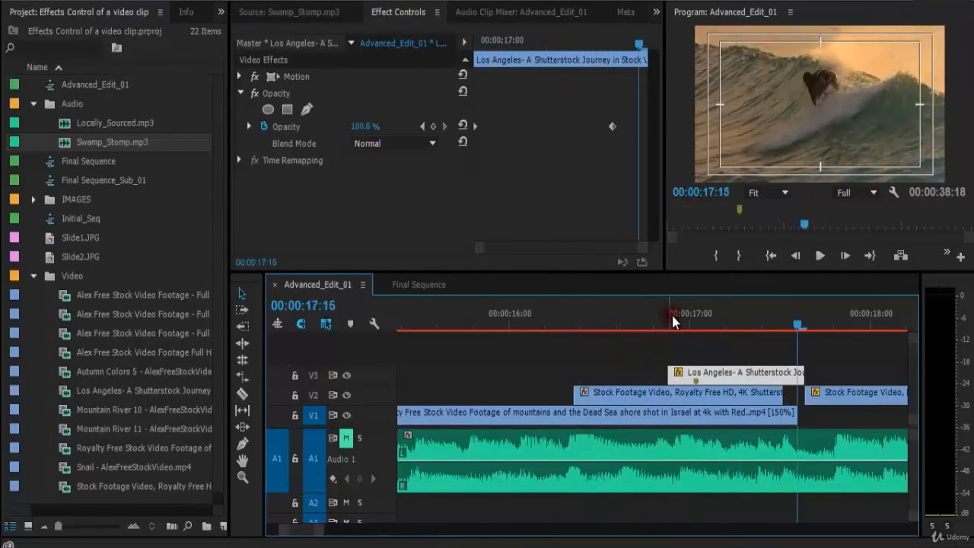
{"action": "left_click_drag", "start_coordinate": [672, 321], "coordinate": [537, 332]}
{"action": "key", "text": "space"}
{"action": "key", "text": "space"}
{"action": "left_click", "coordinate": [798, 318]}
{"action": "left_click_drag", "start_coordinate": [797, 321], "coordinate": [687, 335]}
{"action": "key", "text": "space"}
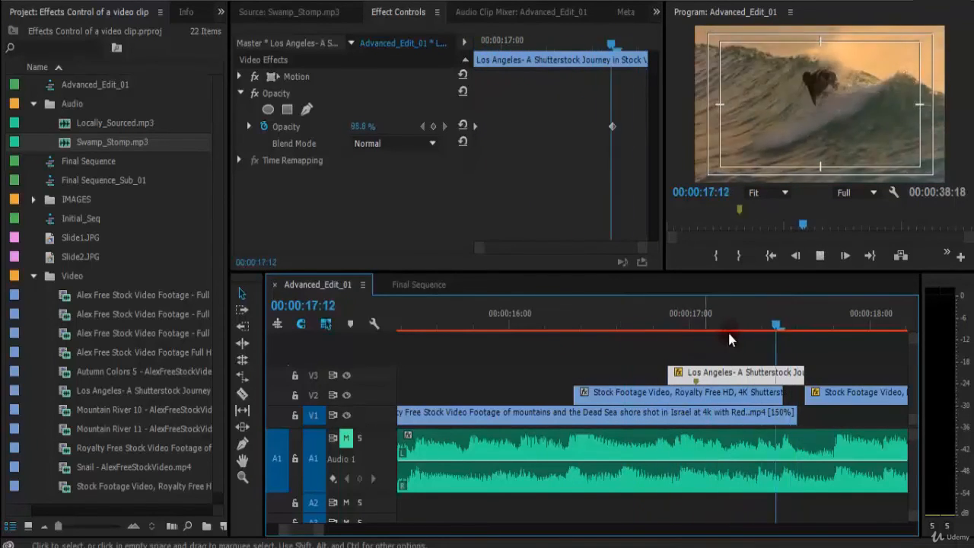
{"action": "left_click_drag", "start_coordinate": [761, 326], "coordinate": [582, 324]}
{"action": "left_click", "coordinate": [610, 324]}
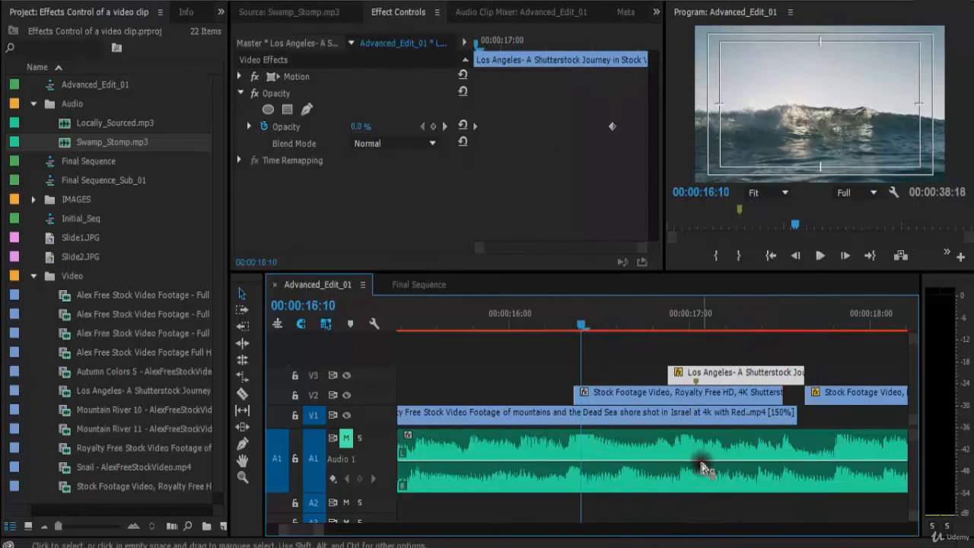
{"action": "key", "text": "space"}
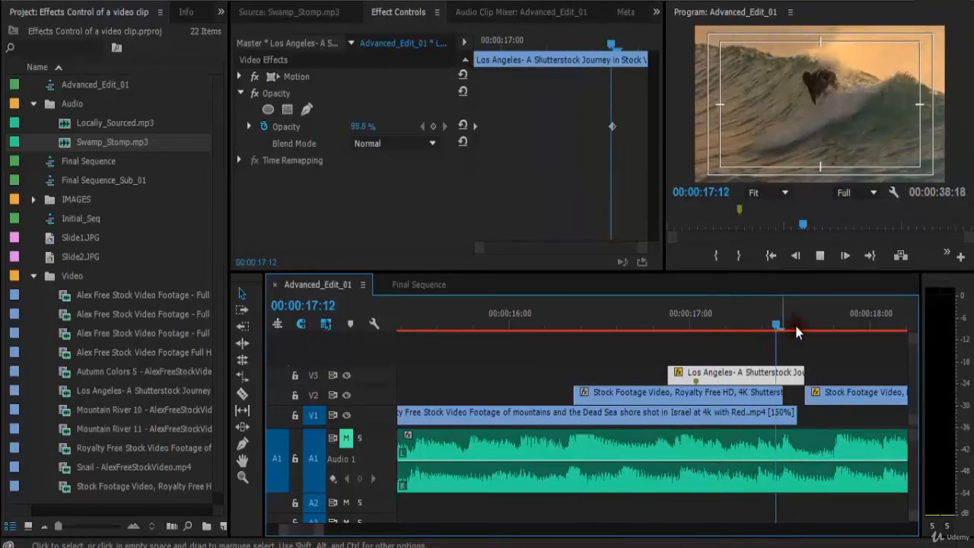
Step: Replay the dissolve from the V2 stock footage into the Los Angeles clip several times, starting around 00:00:16:06 and checking the blend near 00:00:17:05
{"action": "left_click_drag", "start_coordinate": [567, 324], "coordinate": [552, 325]}
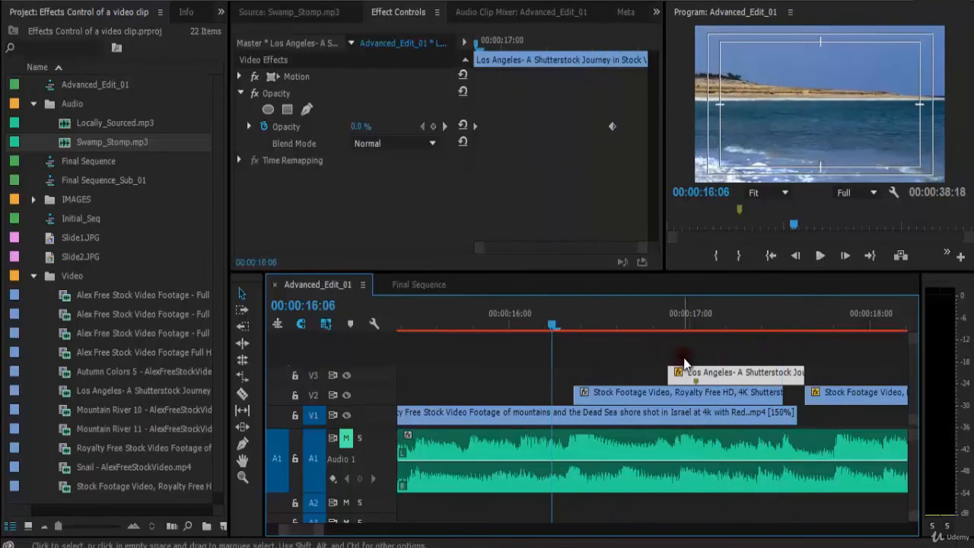
{"action": "key", "text": "space"}
{"action": "left_click_drag", "start_coordinate": [771, 324], "coordinate": [765, 324]}
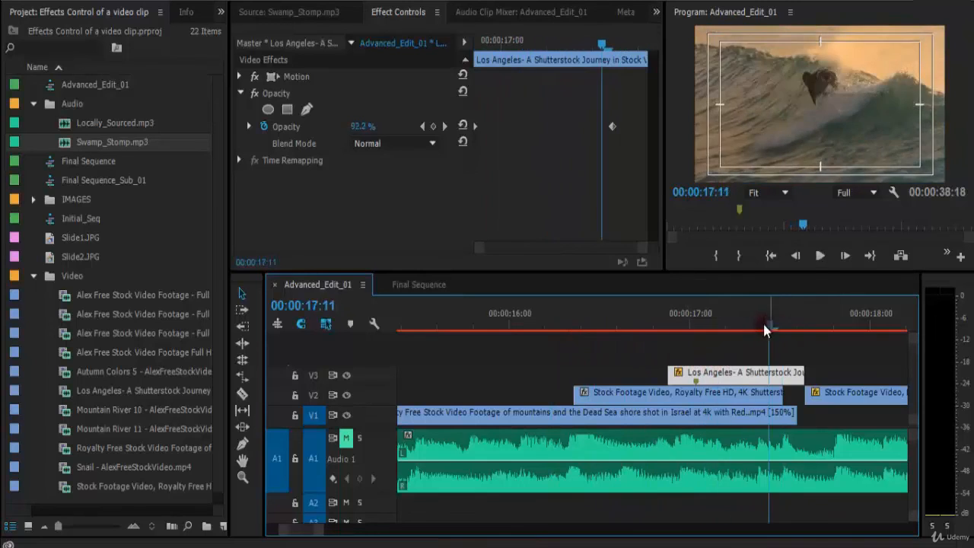
{"action": "left_click_drag", "start_coordinate": [601, 326], "coordinate": [569, 335]}
{"action": "key", "text": "space"}
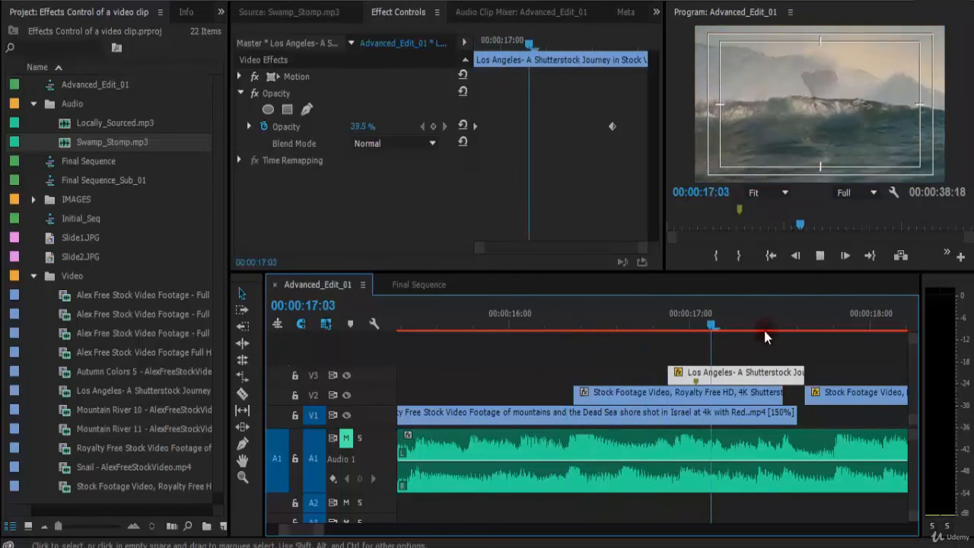
{"action": "left_click", "coordinate": [587, 326]}
{"action": "key", "text": "space"}
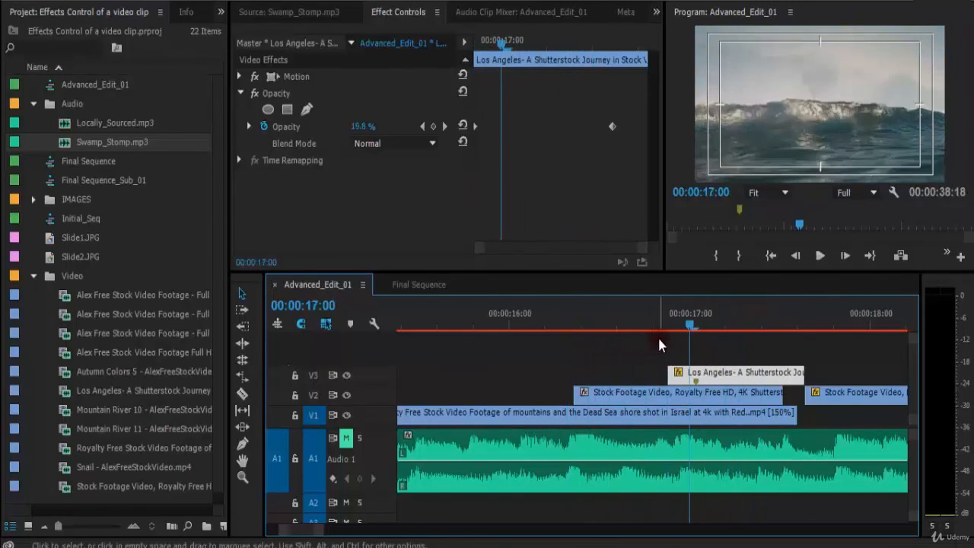
{"action": "left_click_drag", "start_coordinate": [628, 326], "coordinate": [584, 331]}
{"action": "key", "text": "space"}
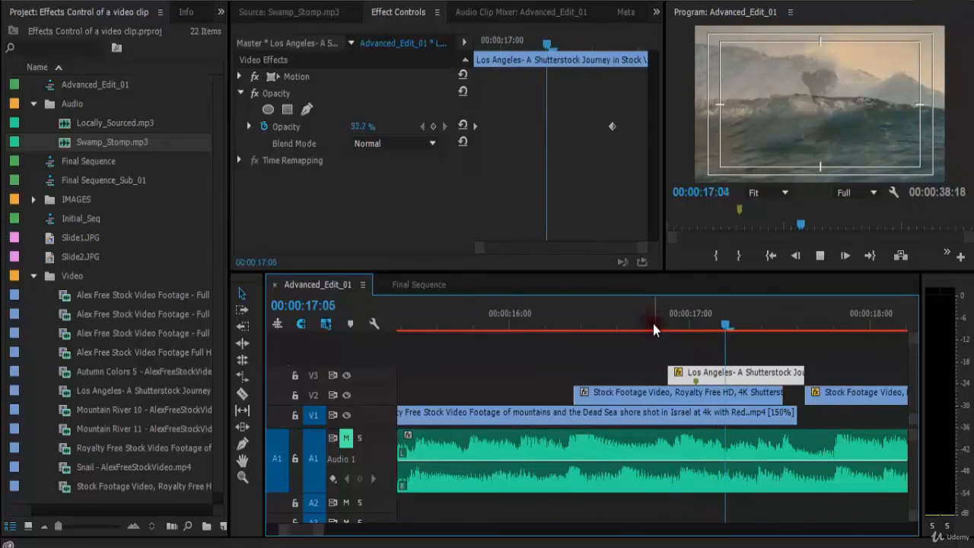
{"action": "left_click", "coordinate": [679, 316]}
{"action": "key", "text": "space"}
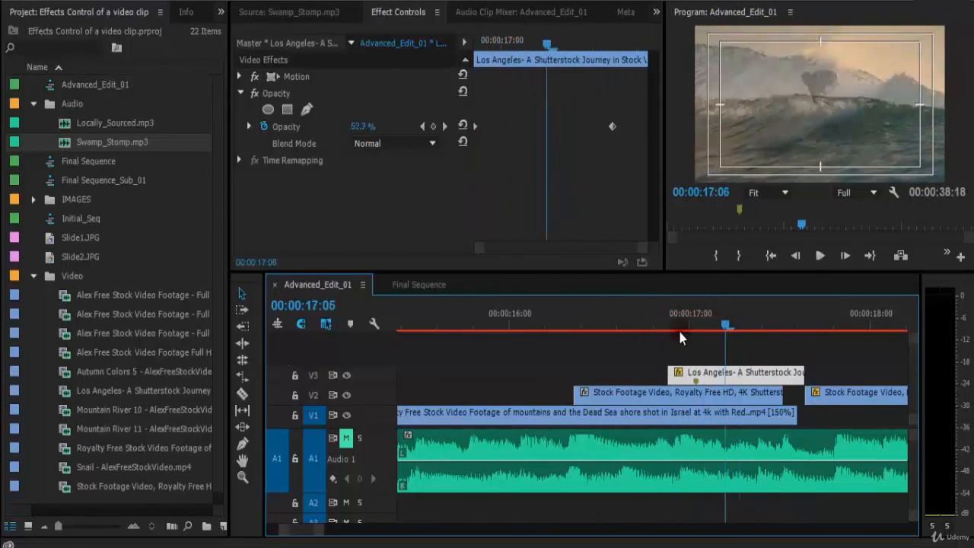